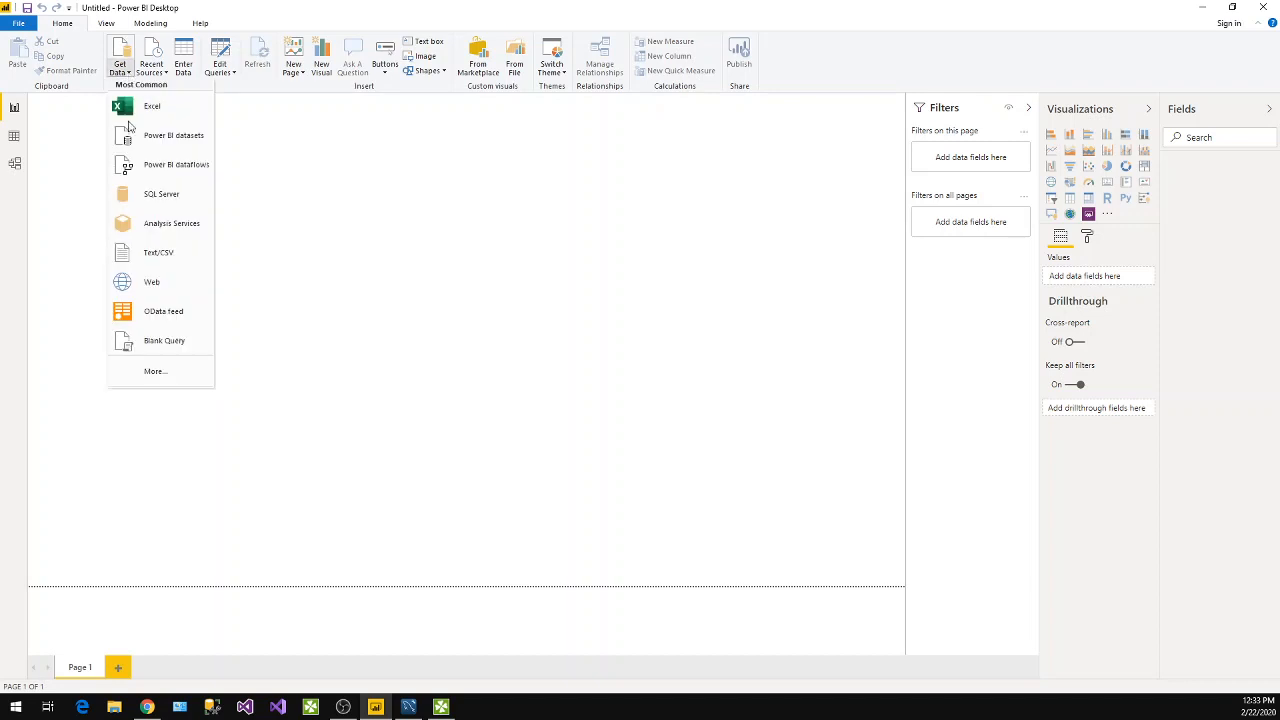
# Try to connect to a MySQL database as a new data source.
pyautogui.click(162, 372)
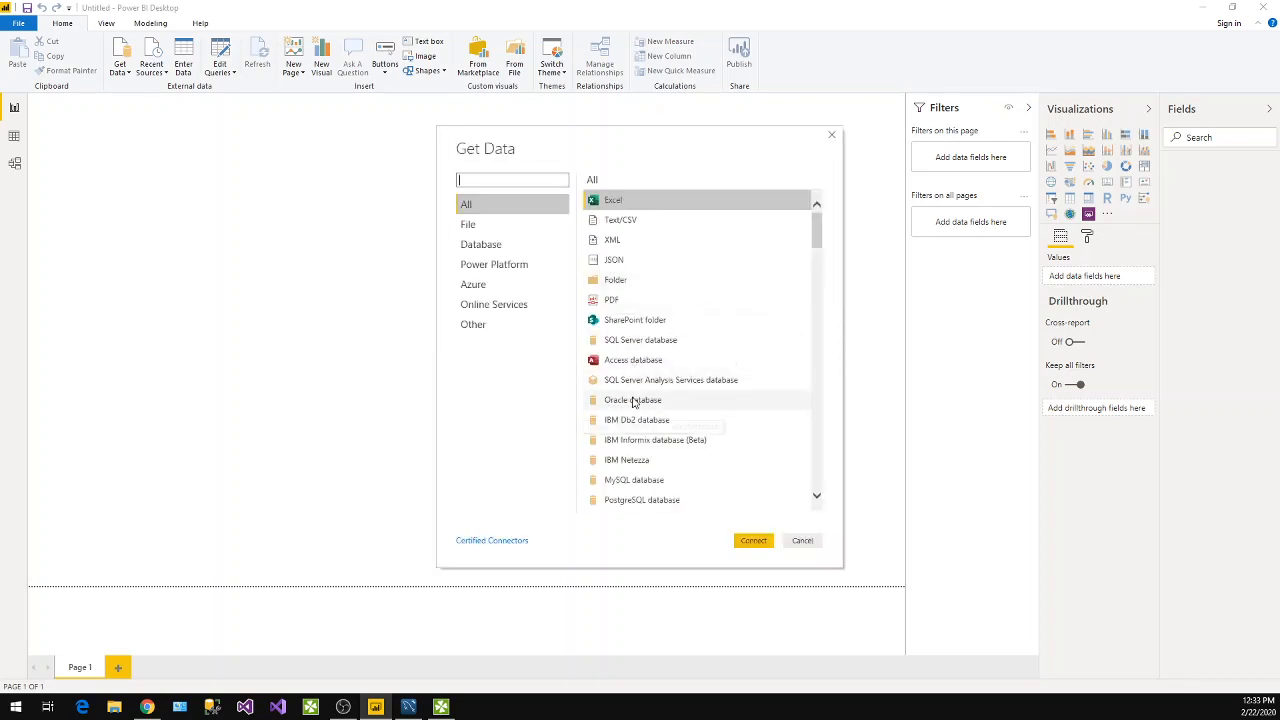
pyautogui.click(643, 482)
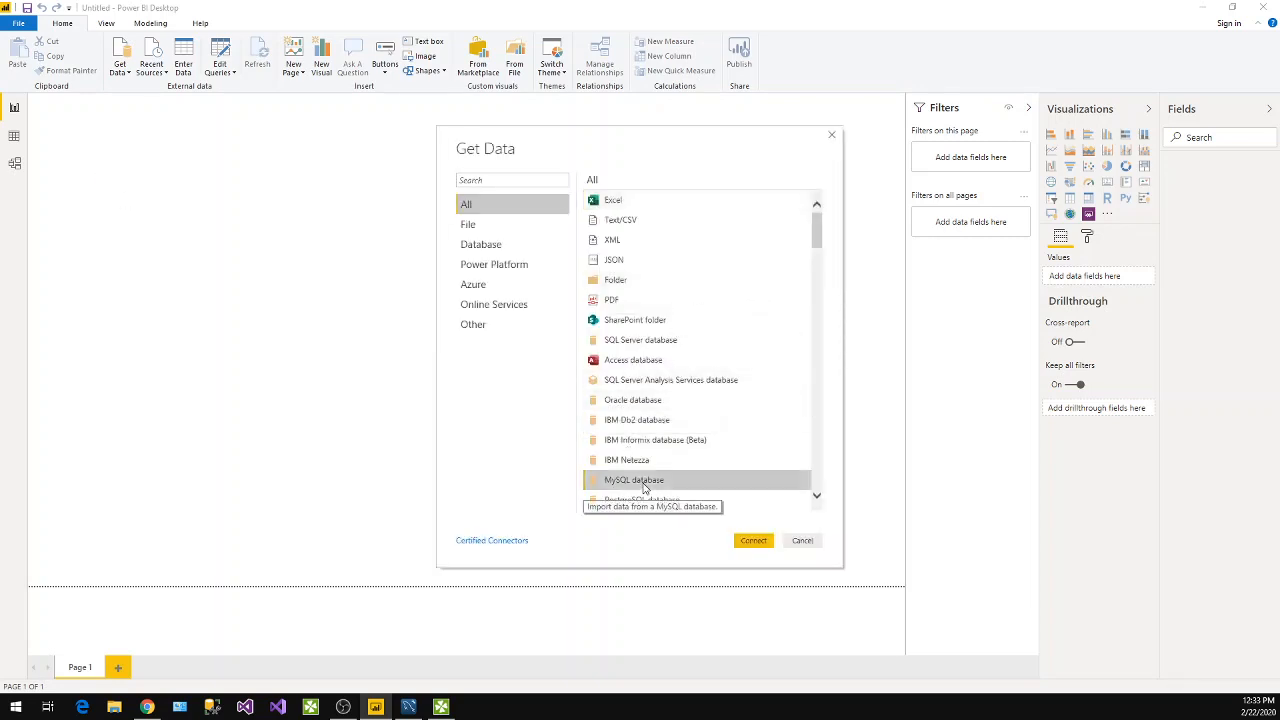
pyautogui.click(752, 540)
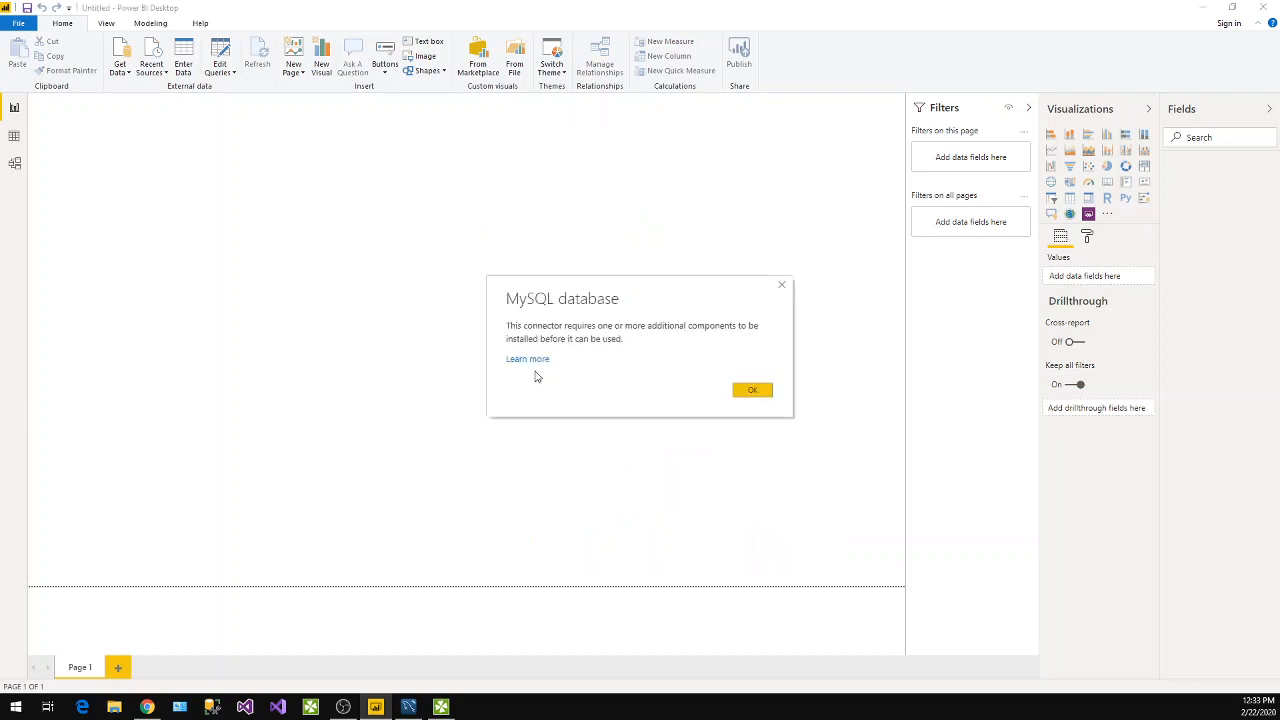
# Follow the missing-component help link and download the Connector/NET 8.0.19 MSI installer for Windows without signing in.
pyautogui.moveTo(531, 299); pyautogui.dragTo(343, 211)
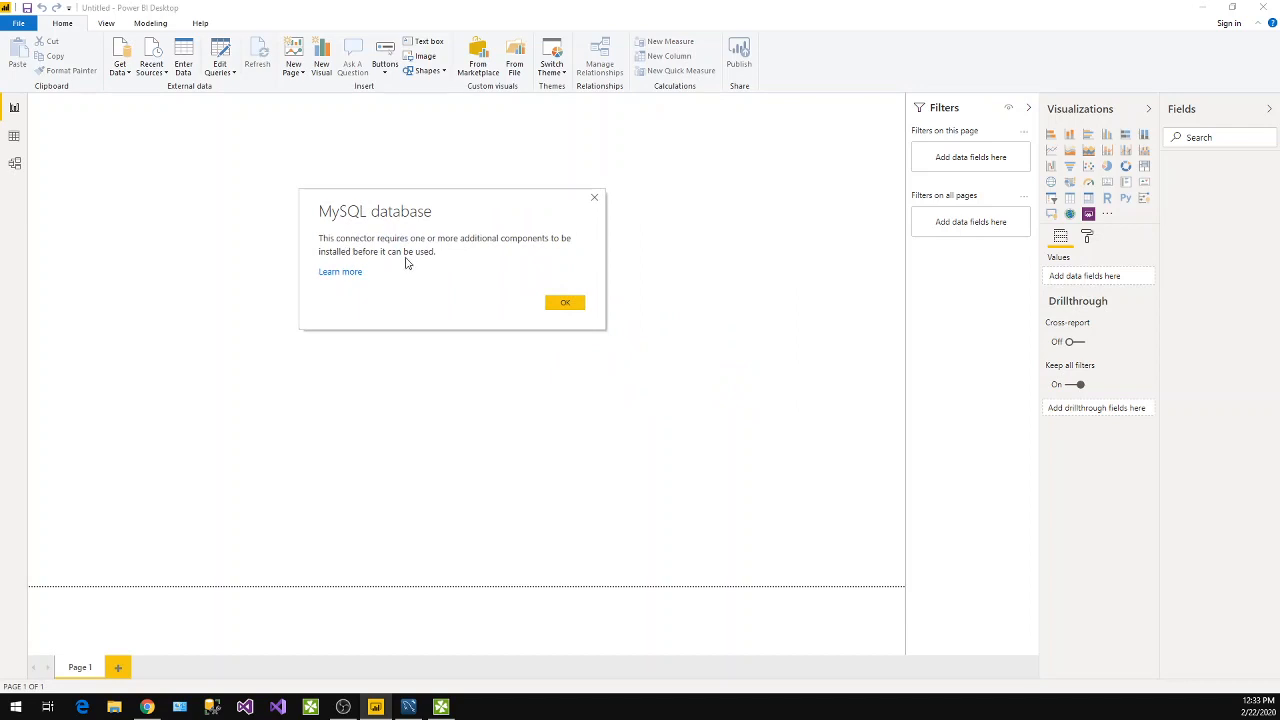
pyautogui.click(354, 277)
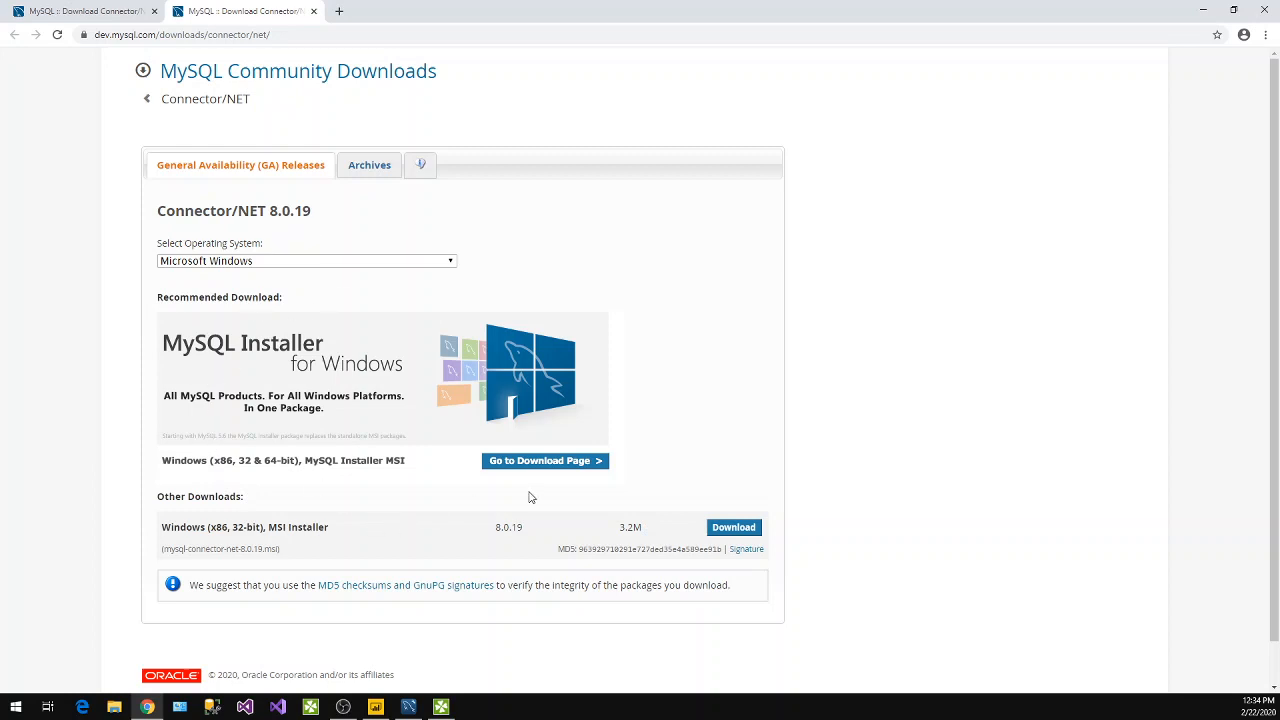
pyautogui.click(733, 527)
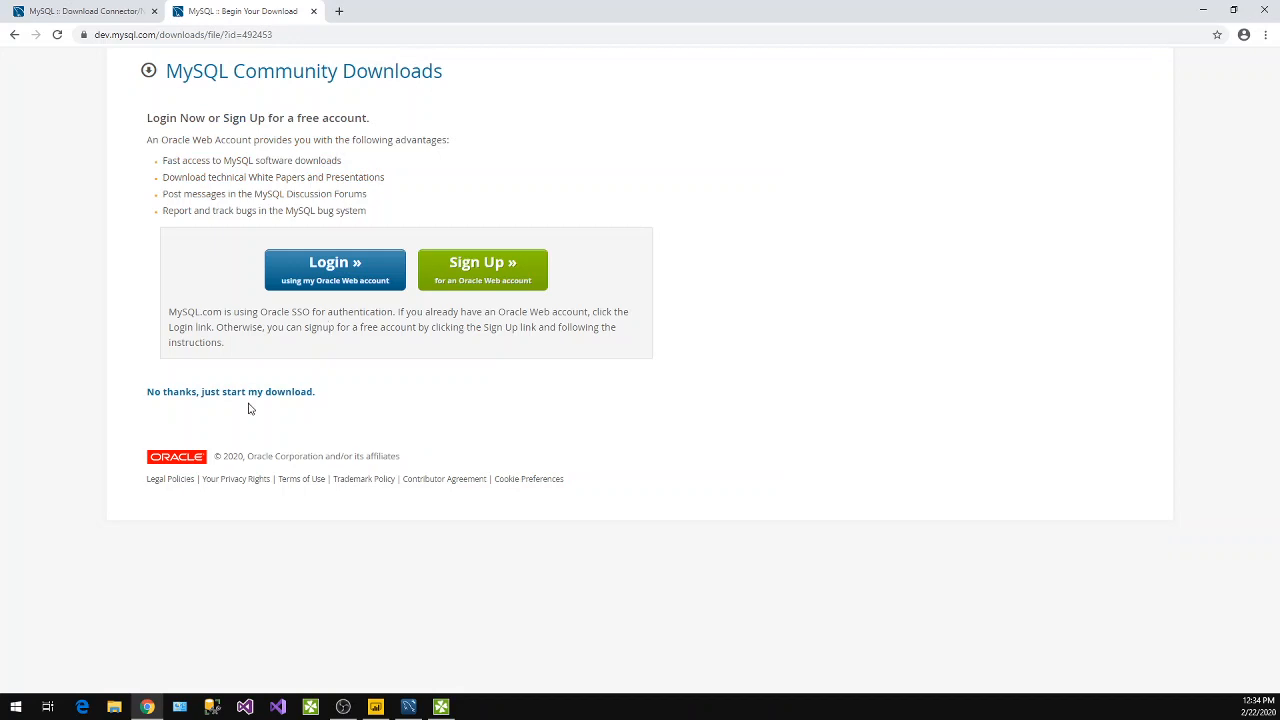
pyautogui.click(257, 390)
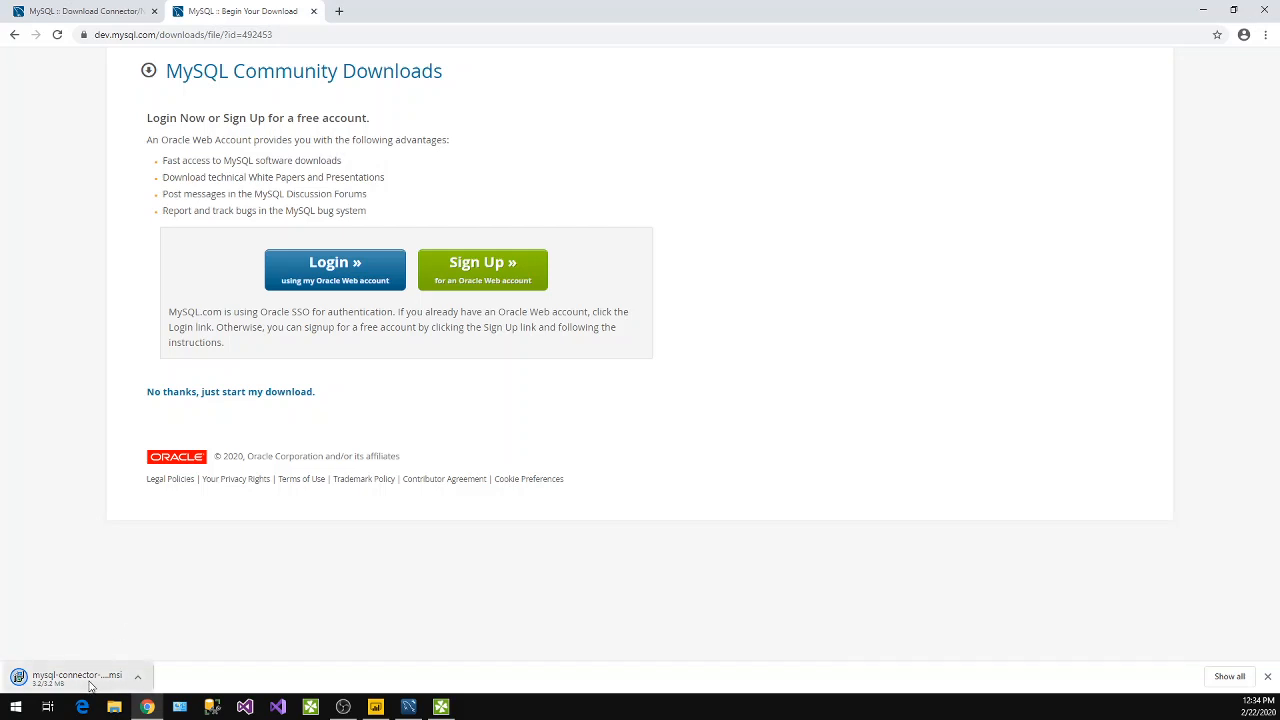
# Run the downloaded mysql-connector-net-8.0.19.msi and start the installation with the Complete setup type.
pyautogui.click(1227, 676)
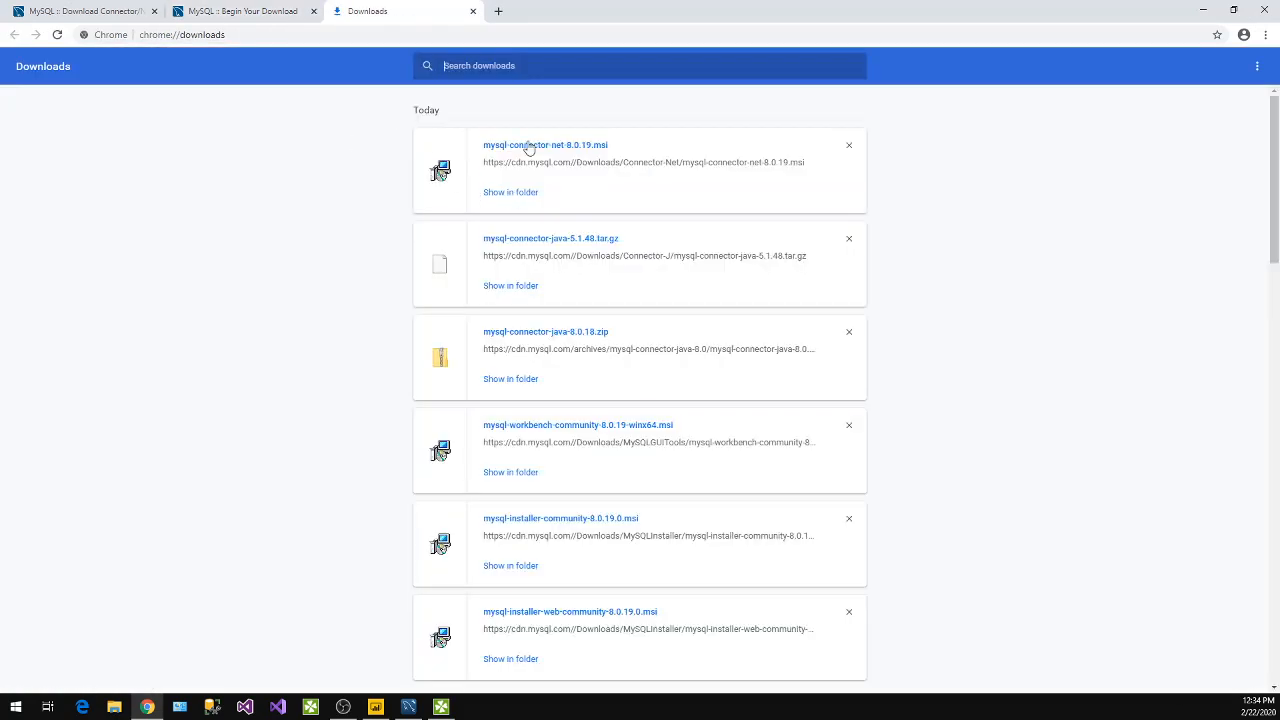
pyautogui.click(529, 147)
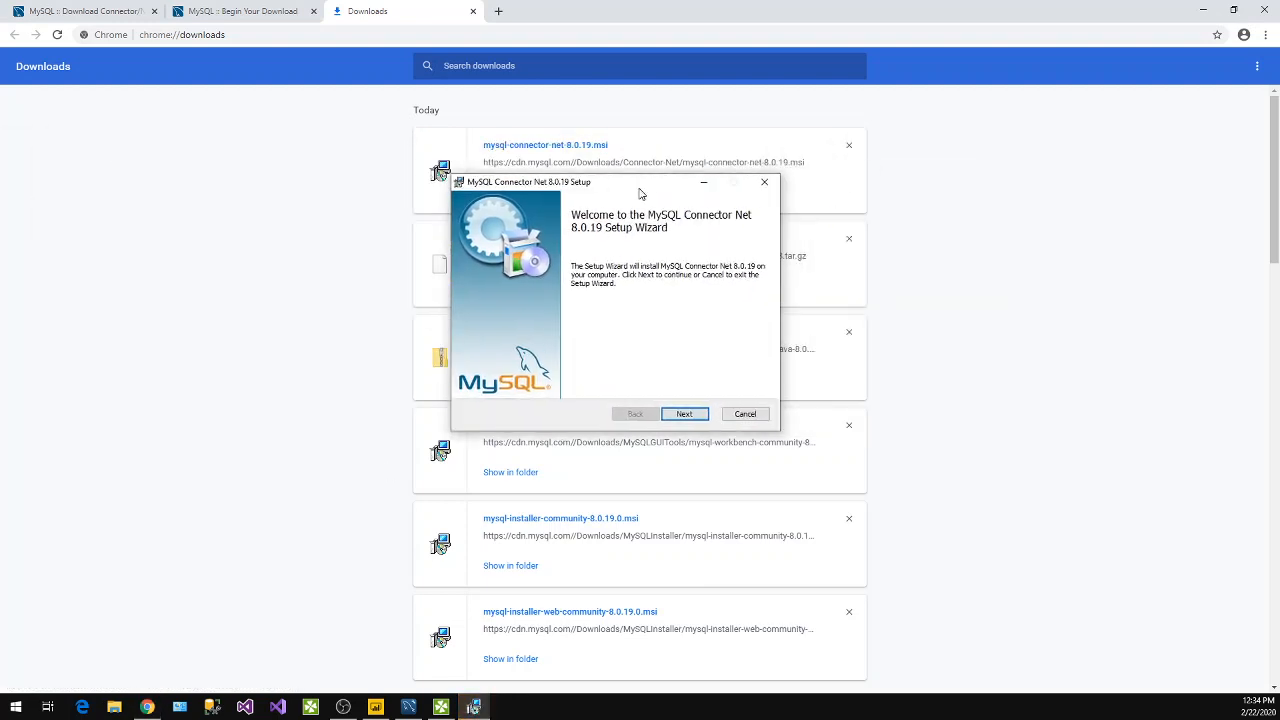
pyautogui.click(690, 414)
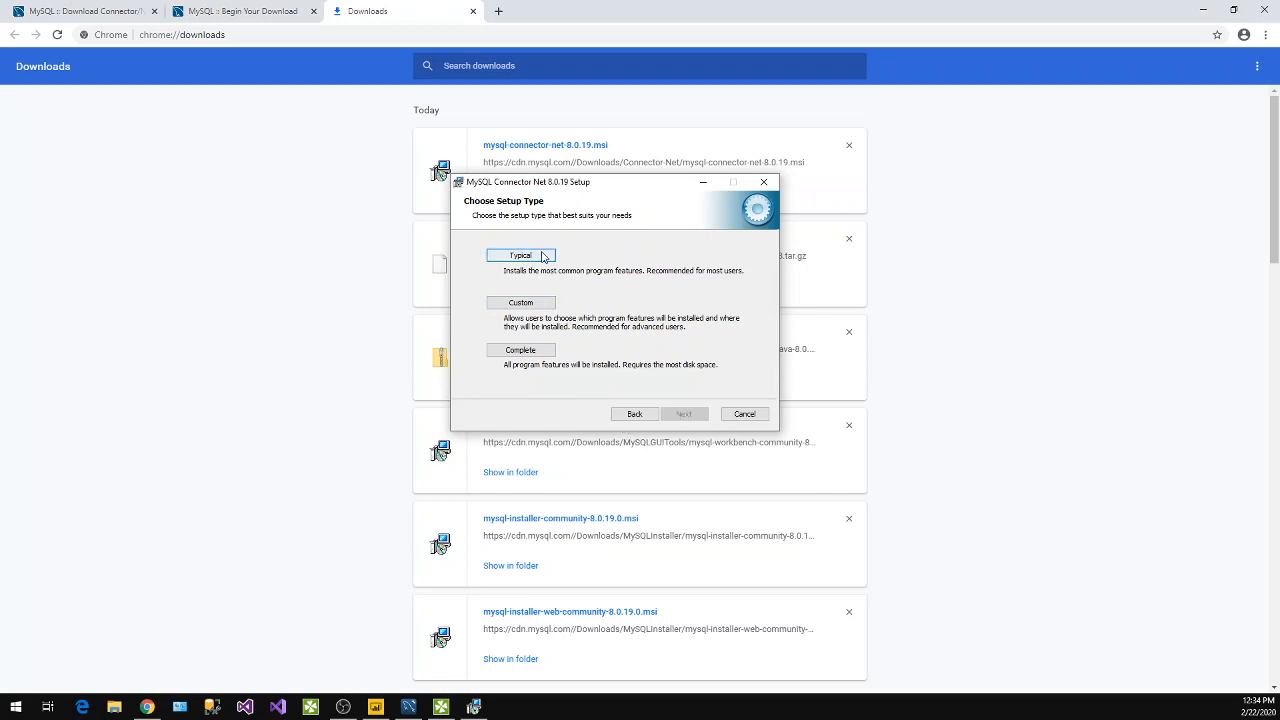
pyautogui.click(520, 350)
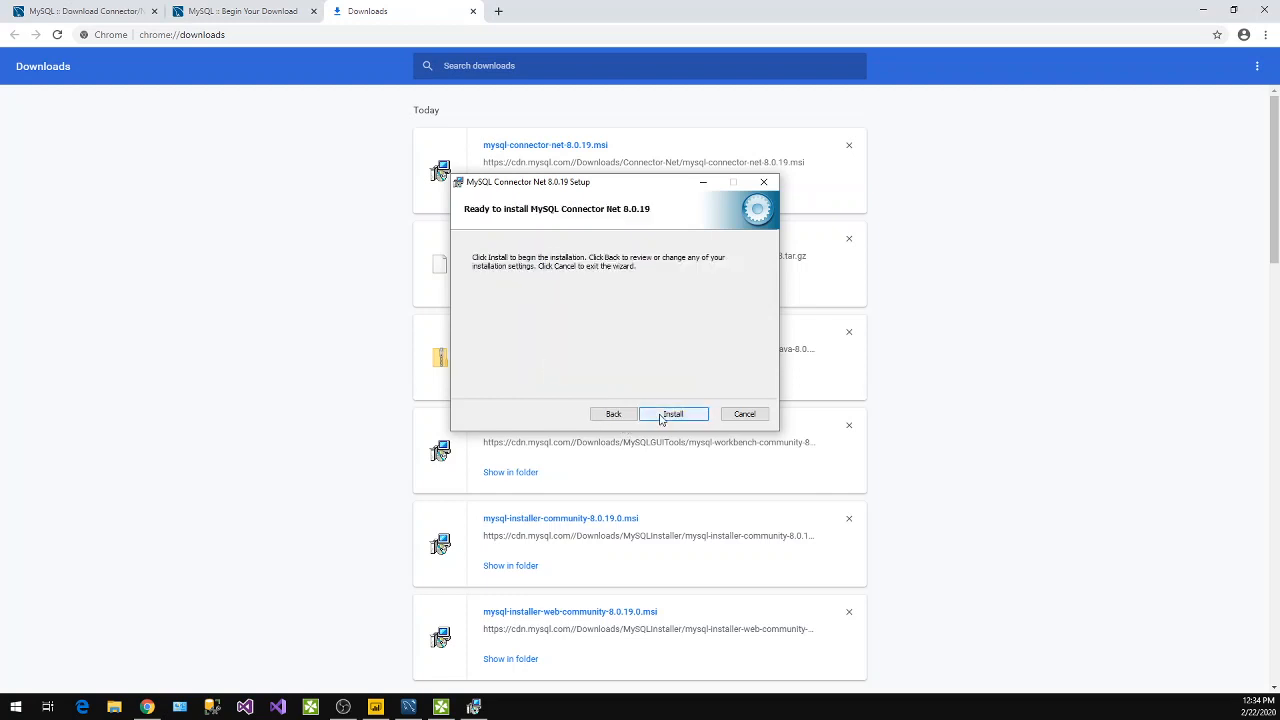
pyautogui.click(660, 414)
# Minimize the browser, finish the MySQL Connector Net setup wizard, and dismiss the MySQL database message in Power BI Desktop.
pyautogui.click(287, 10)
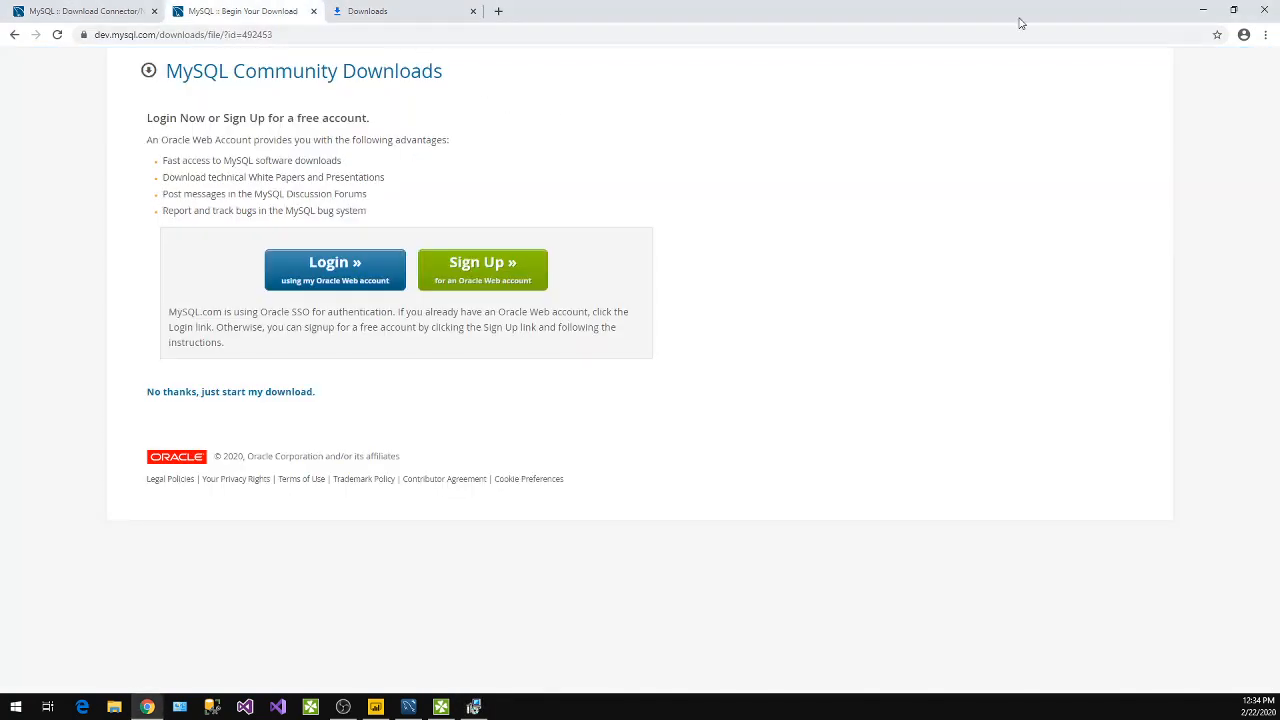
pyautogui.click(1203, 9)
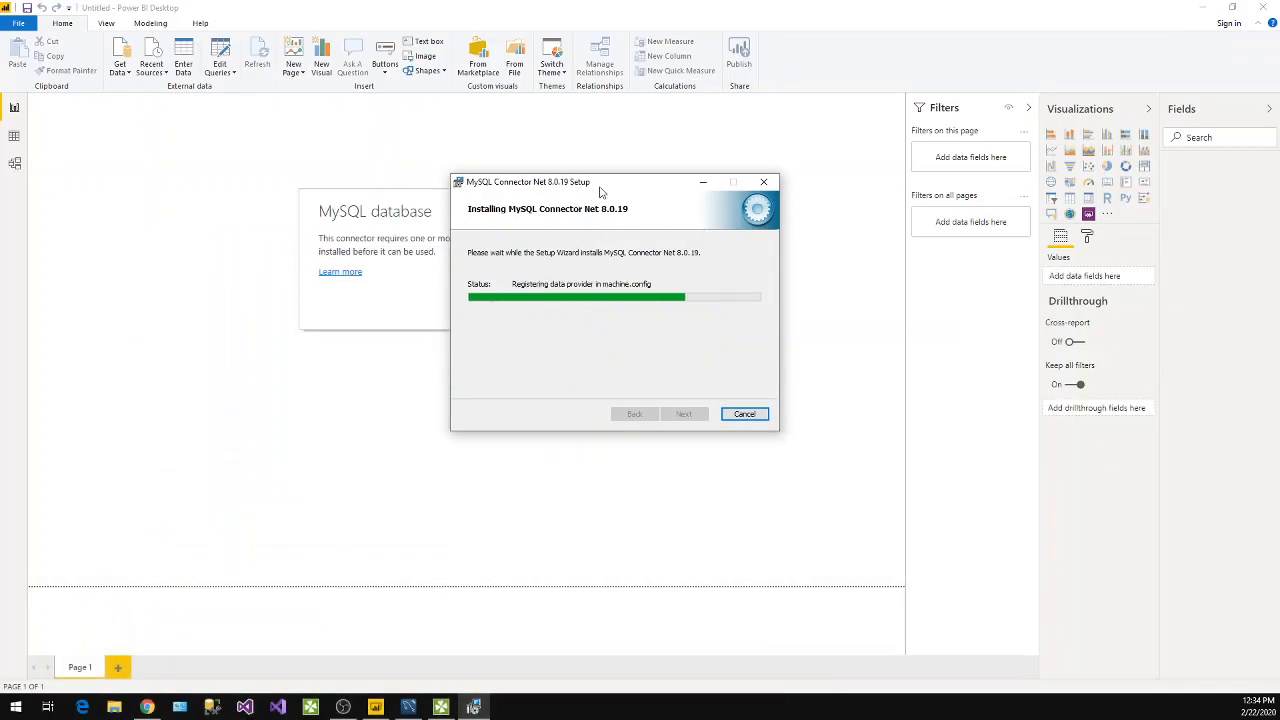
pyautogui.moveTo(600, 188); pyautogui.dragTo(625, 117)
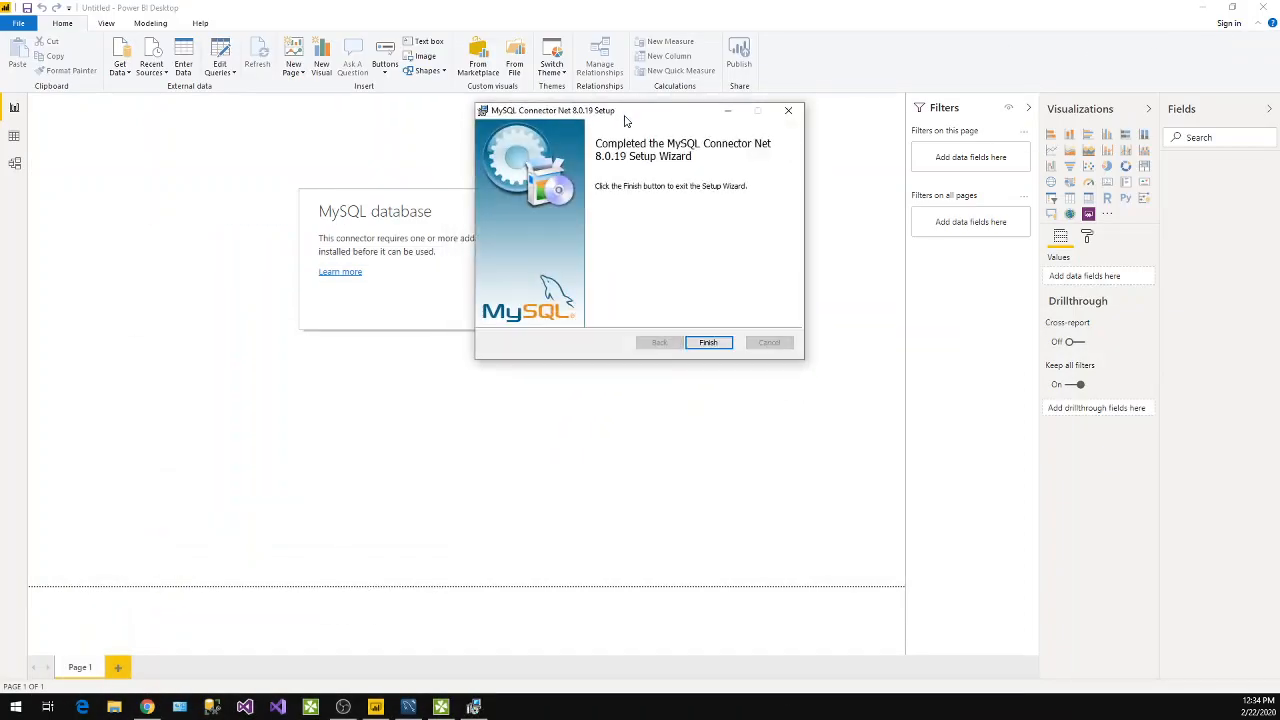
pyautogui.click(708, 343)
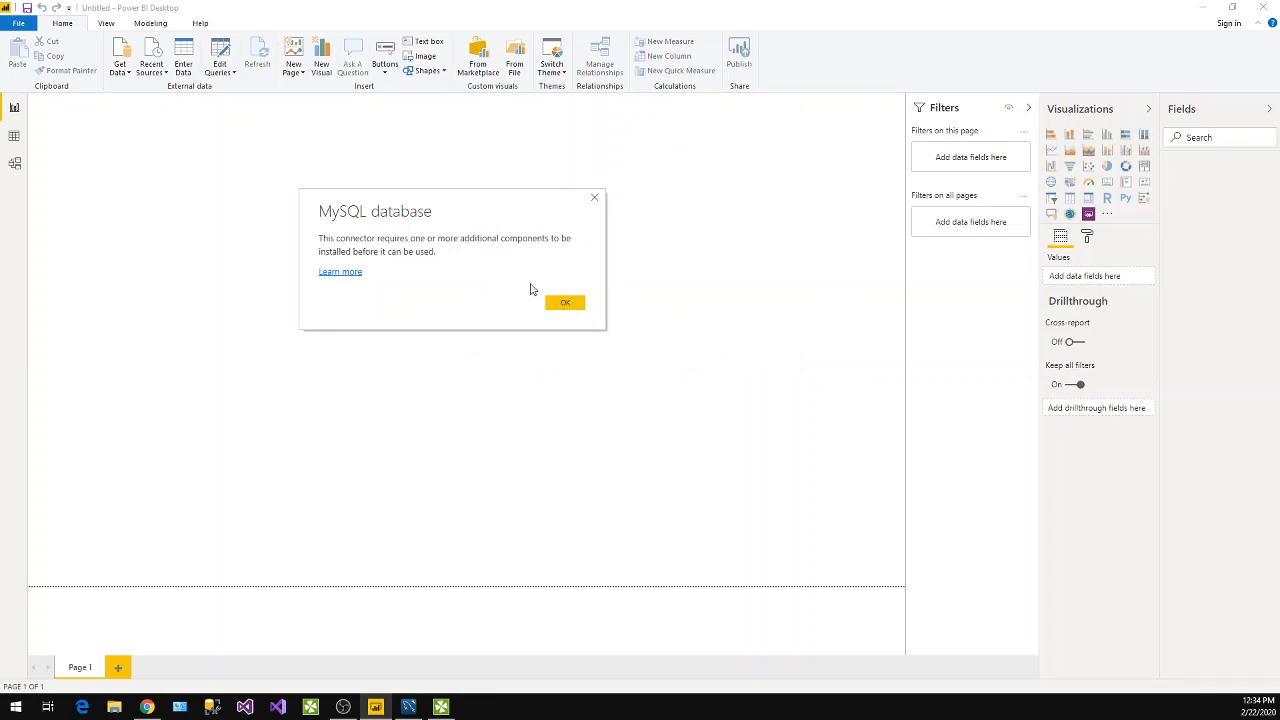
pyautogui.click(565, 305)
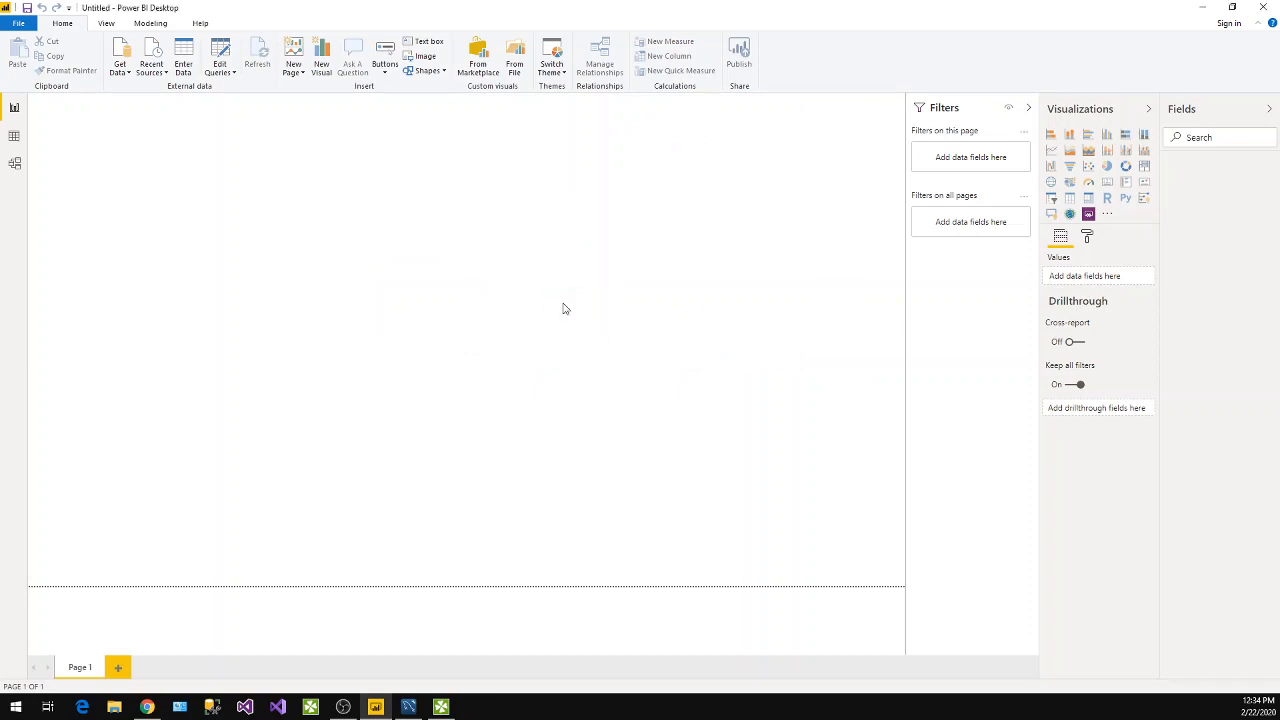
# Try again to connect to a MySQL database as the data source, and close the resulting message.
pyautogui.click(126, 75)
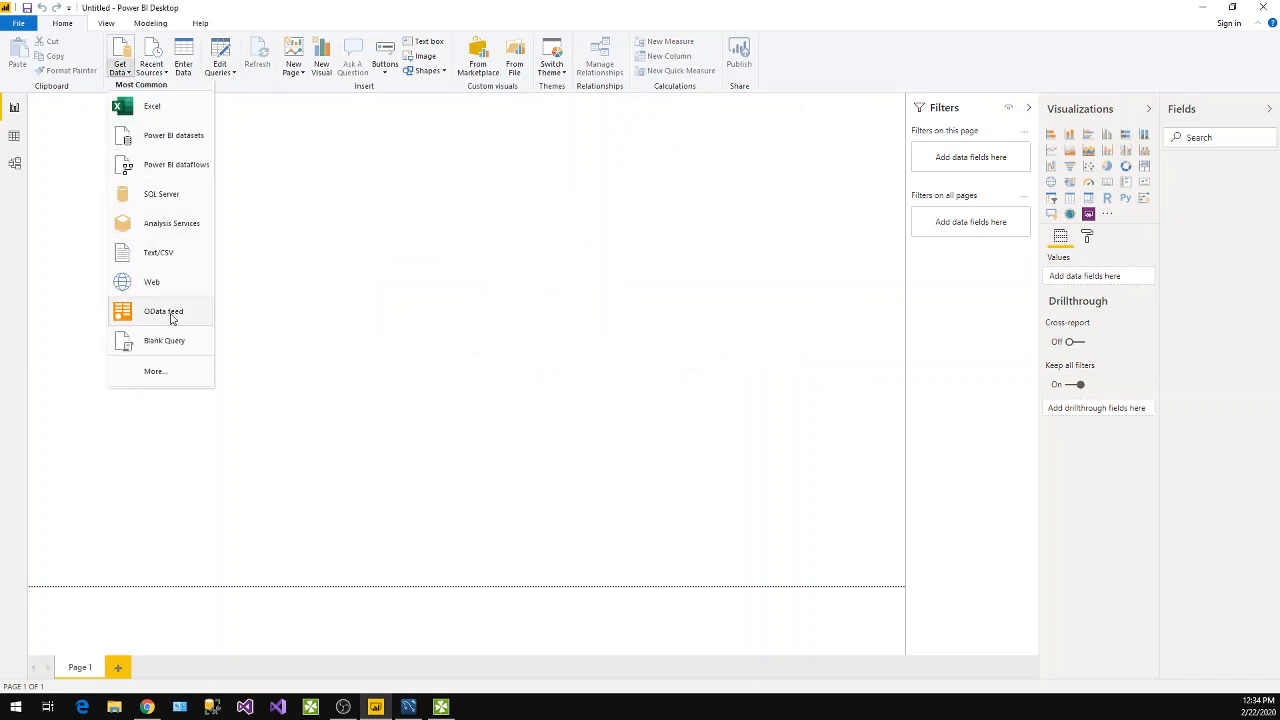
pyautogui.click(160, 372)
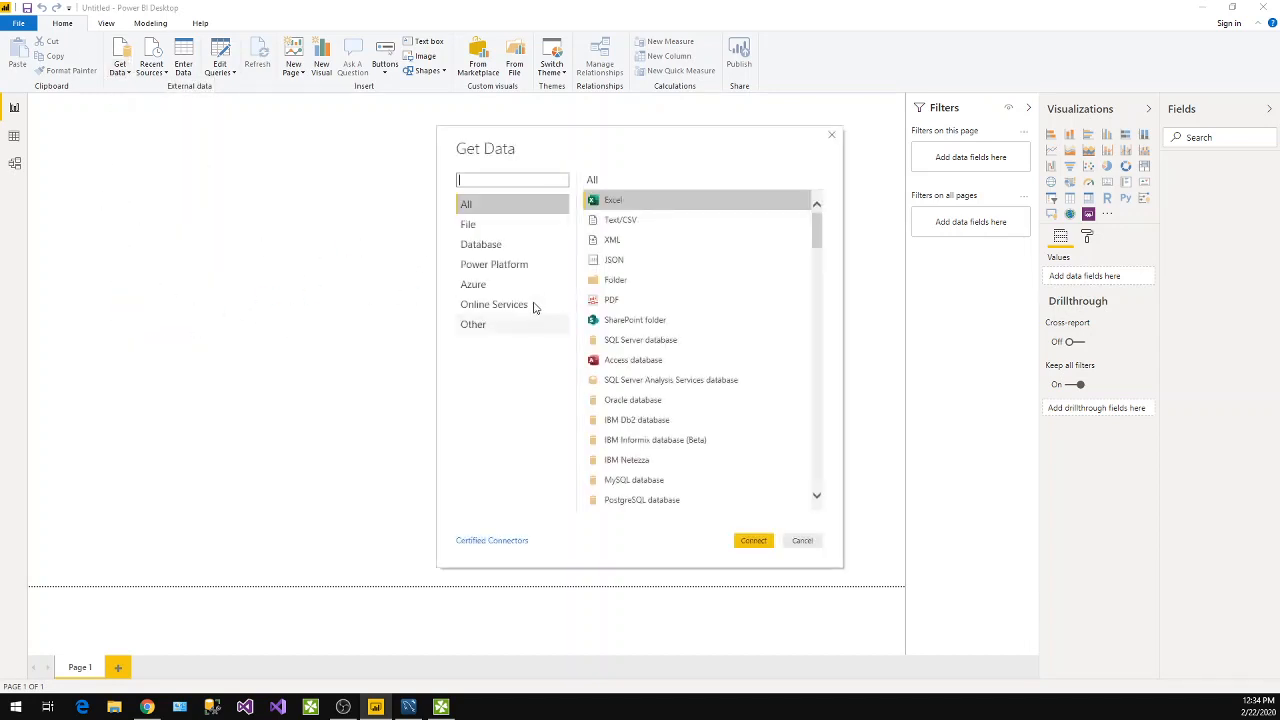
pyautogui.click(632, 488)
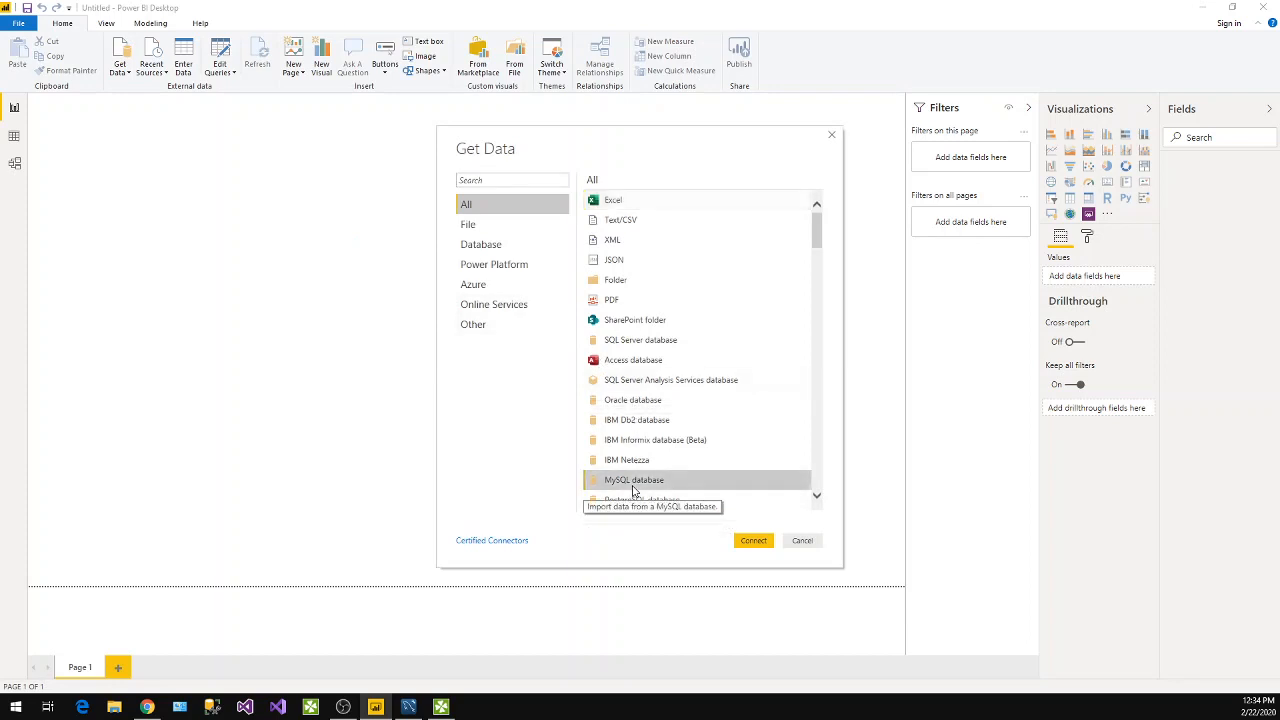
pyautogui.click(755, 541)
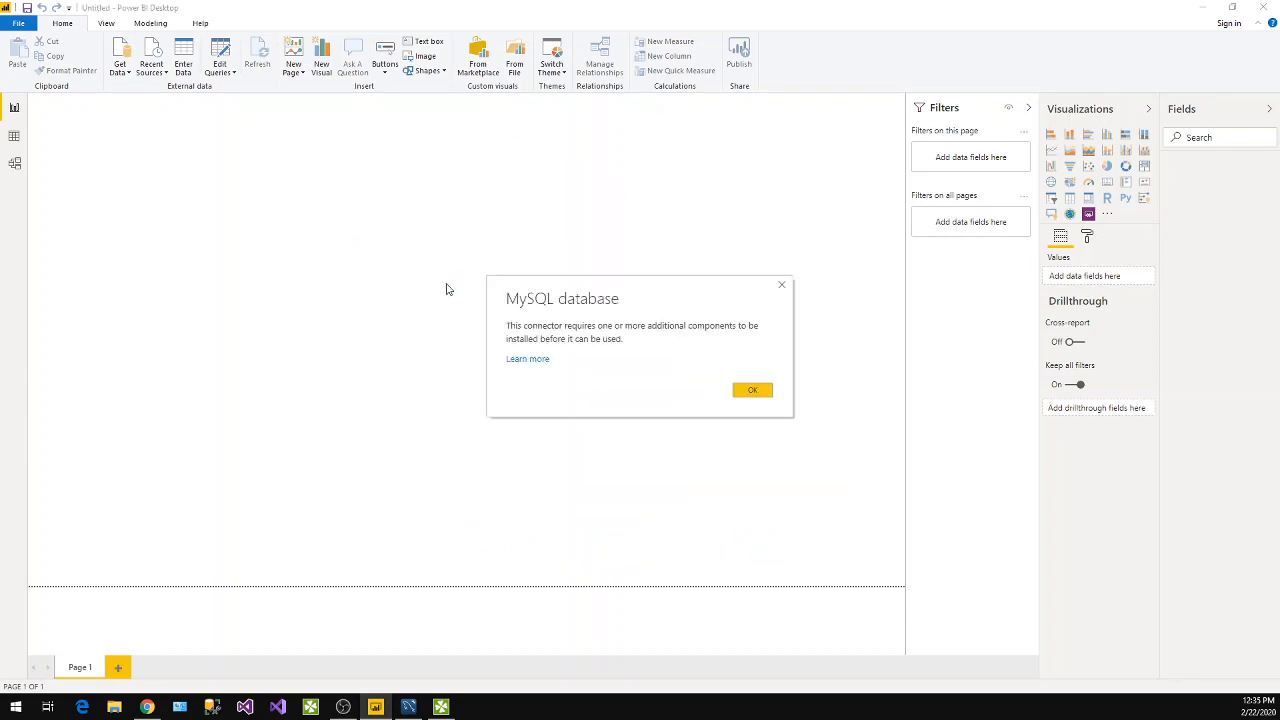
pyautogui.click(740, 394)
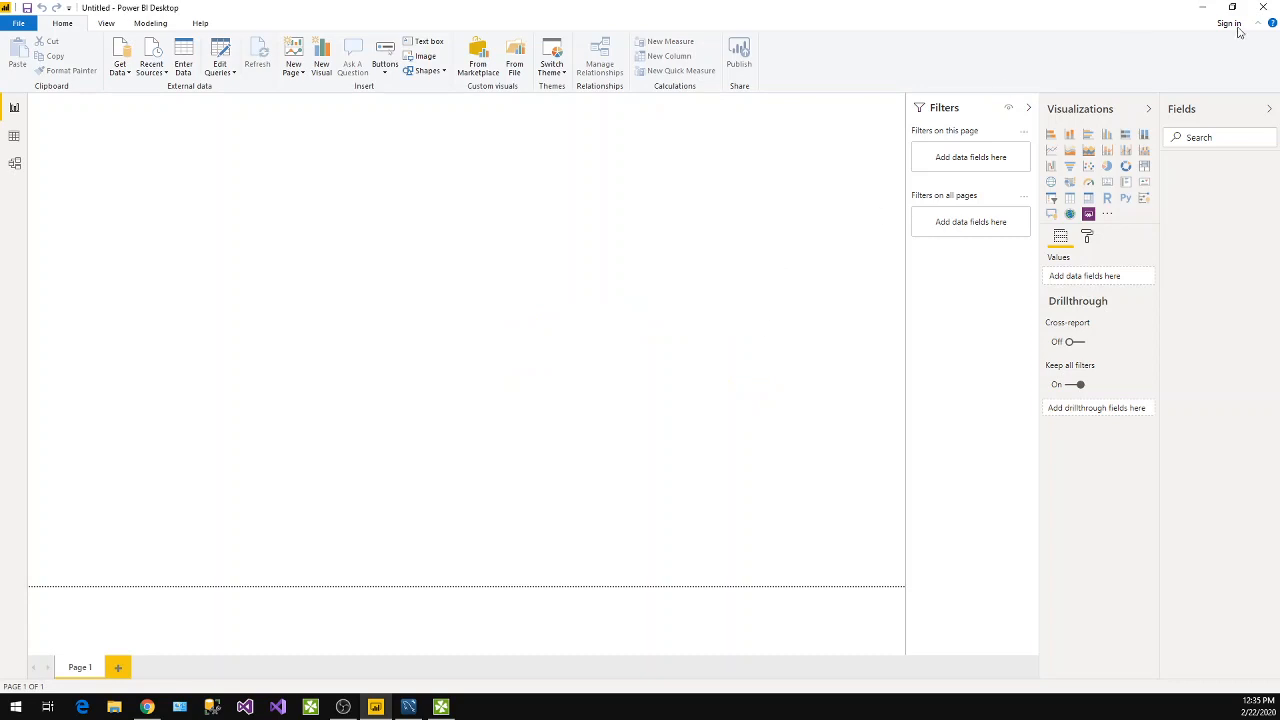
# Close Power BI Desktop and relaunch it so the newly installed connector is loaded.
pyautogui.click(1276, 6)
pyautogui.rightClick(577, 171)
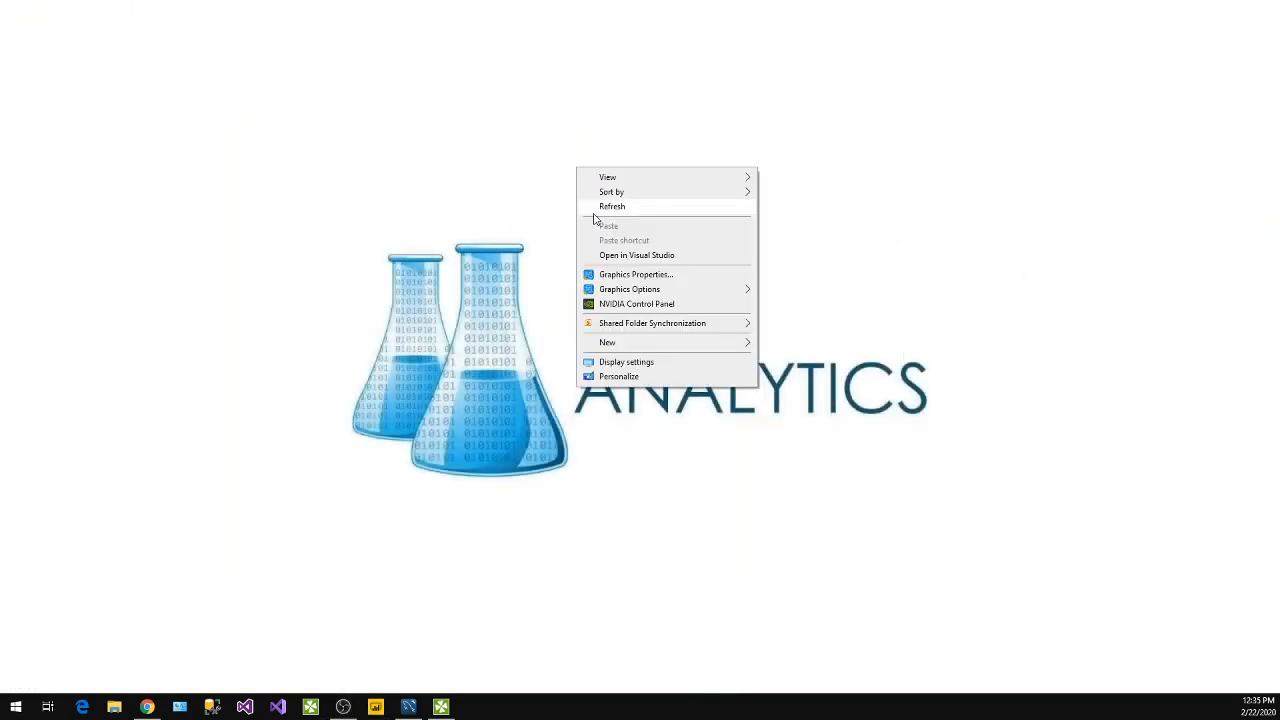
pyautogui.click(613, 210)
pyautogui.rightClick(612, 211)
pyautogui.click(617, 251)
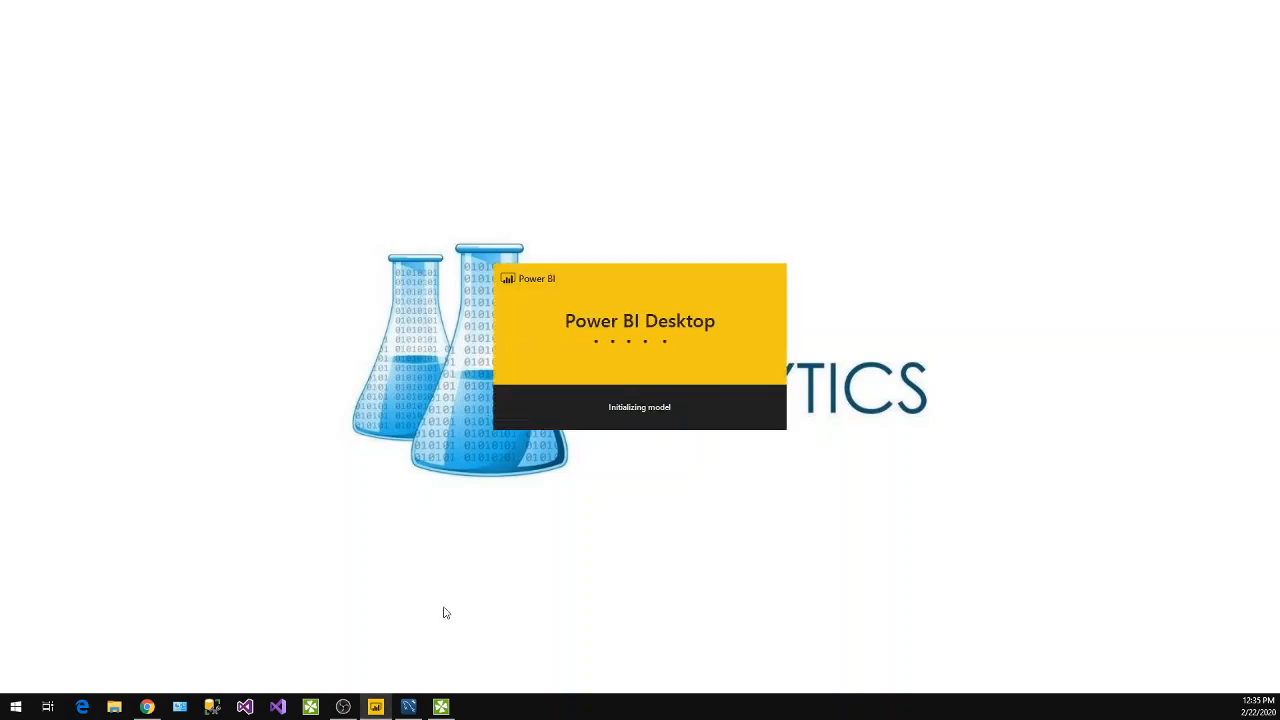
# Look briefly at MySQL Workbench, then return to Power BI Desktop and dismiss its welcome form.
pyautogui.click(408, 707)
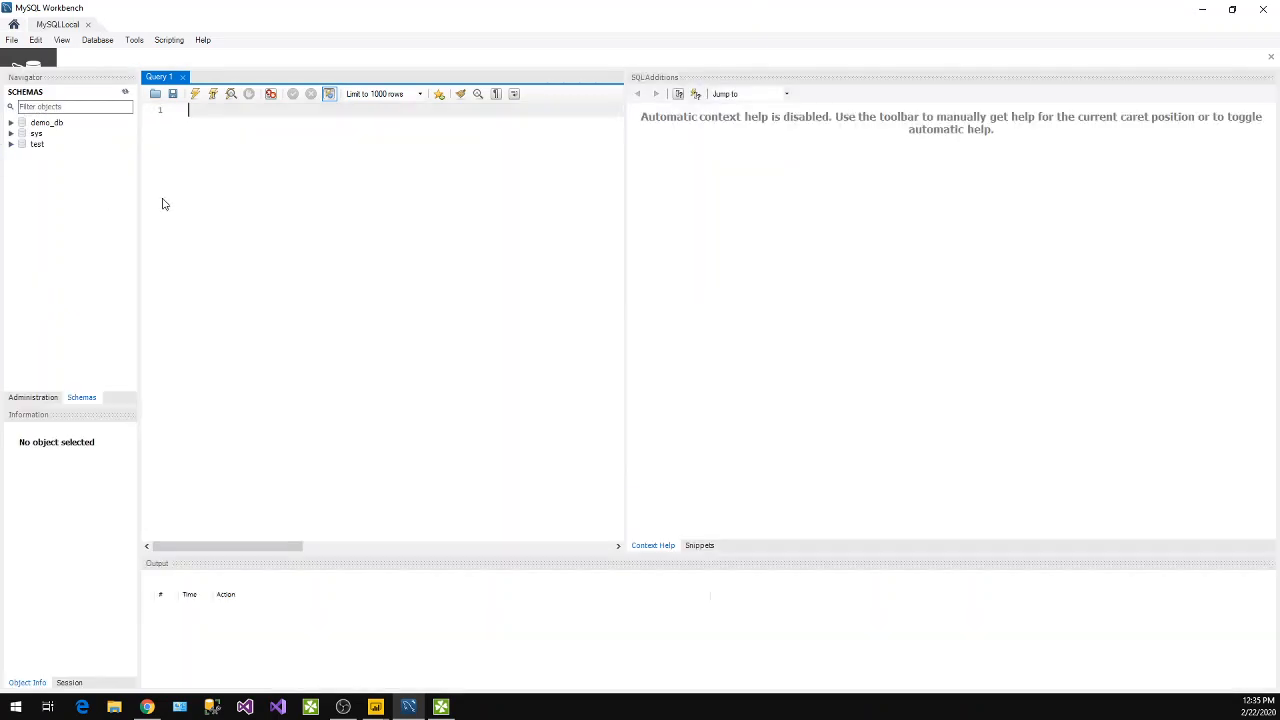
pyautogui.click(1205, 10)
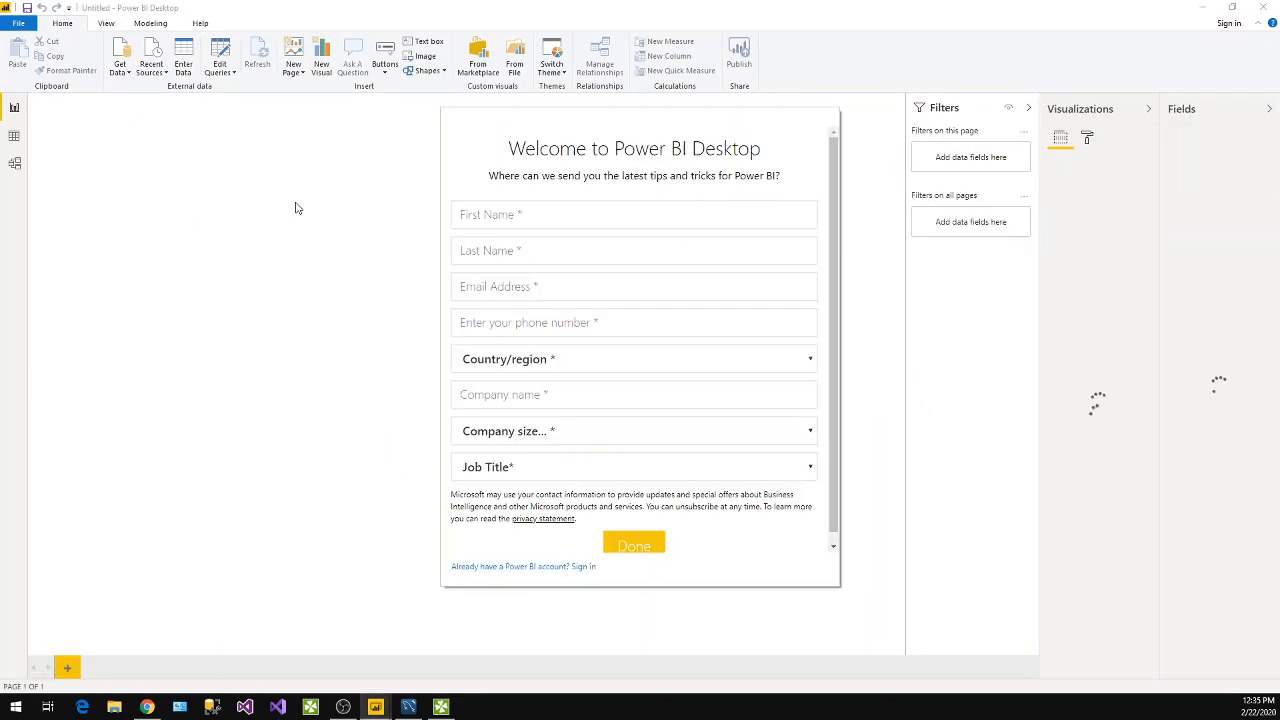
pyautogui.click(510, 566)
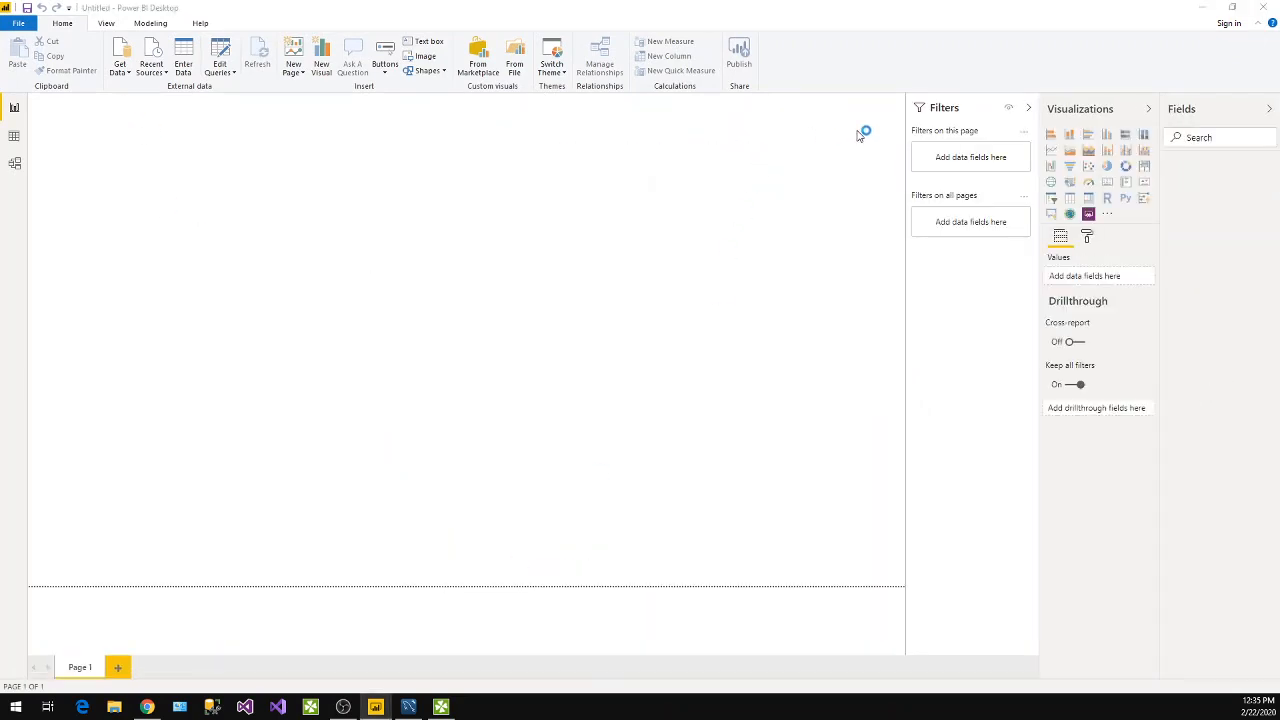
pyautogui.click(796, 249)
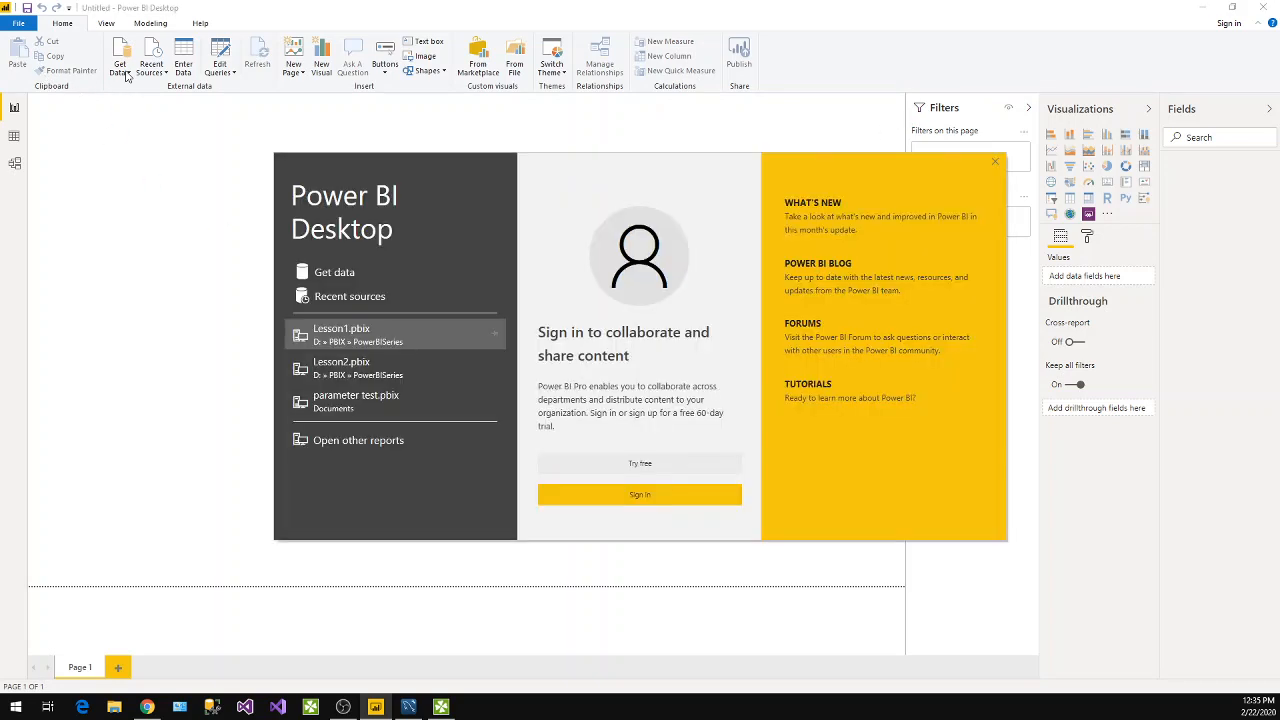
# Start a MySQL database connection with server localhost and database test.
pyautogui.click(330, 272)
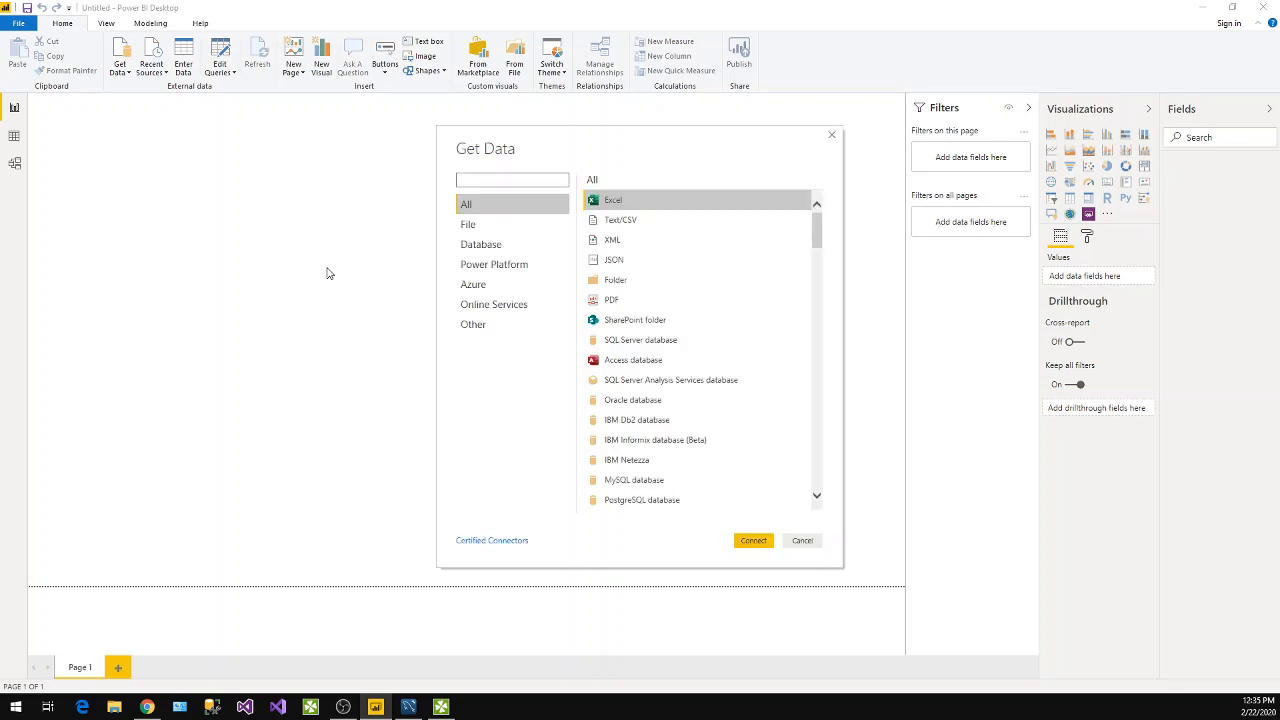
pyautogui.click(640, 481)
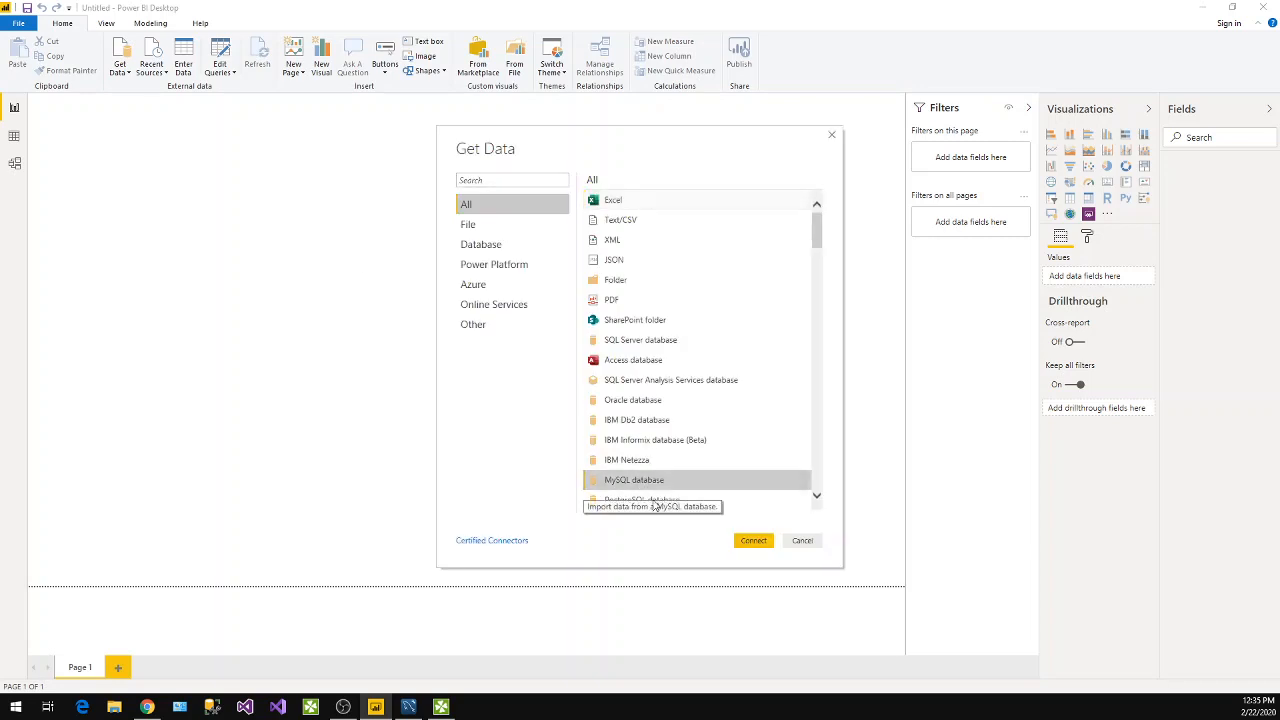
pyautogui.click(753, 541)
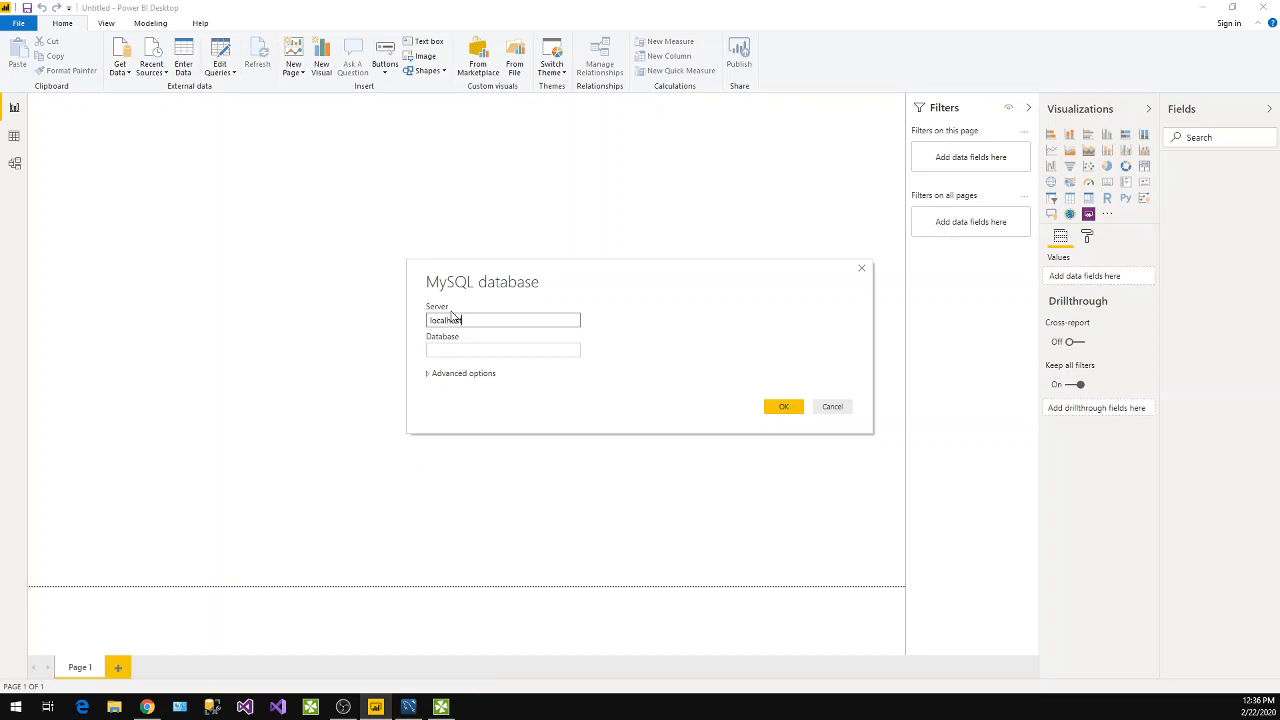
pyautogui.click(450, 350)
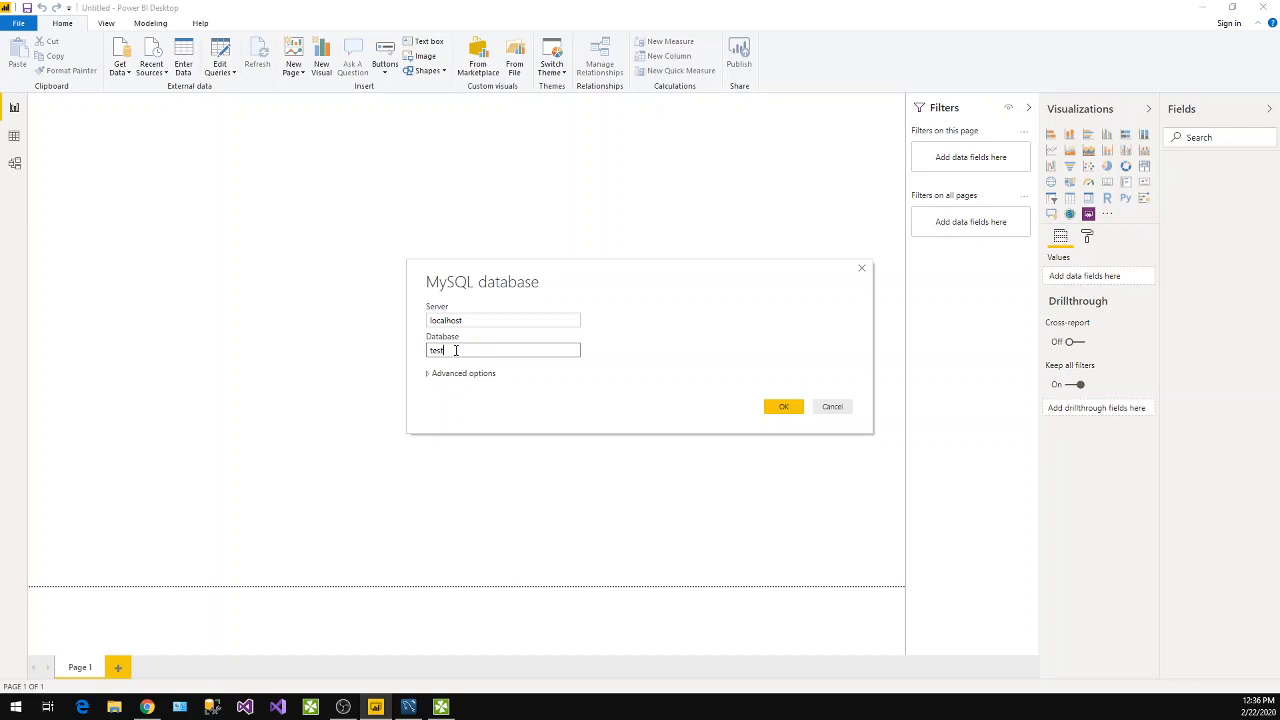
# Switch to MySQL Workbench and start a new table named t1 in the test schema.
pyautogui.moveTo(410, 706)
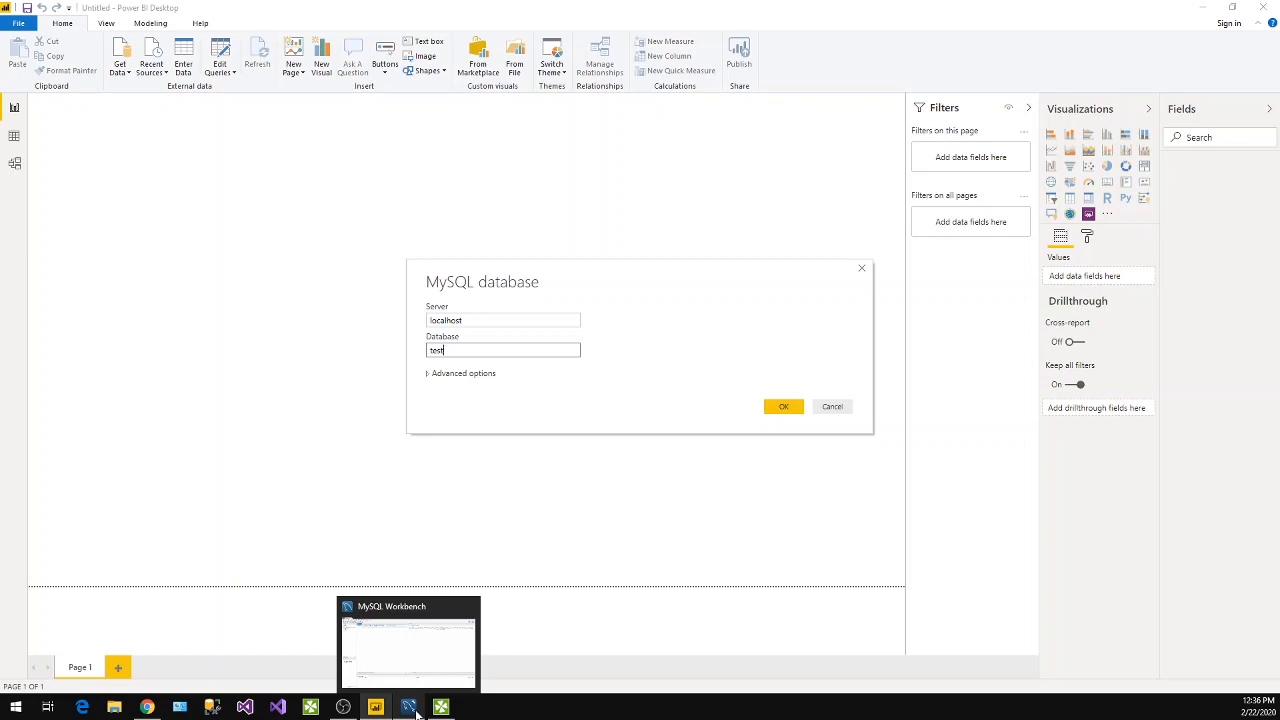
pyautogui.click(410, 706)
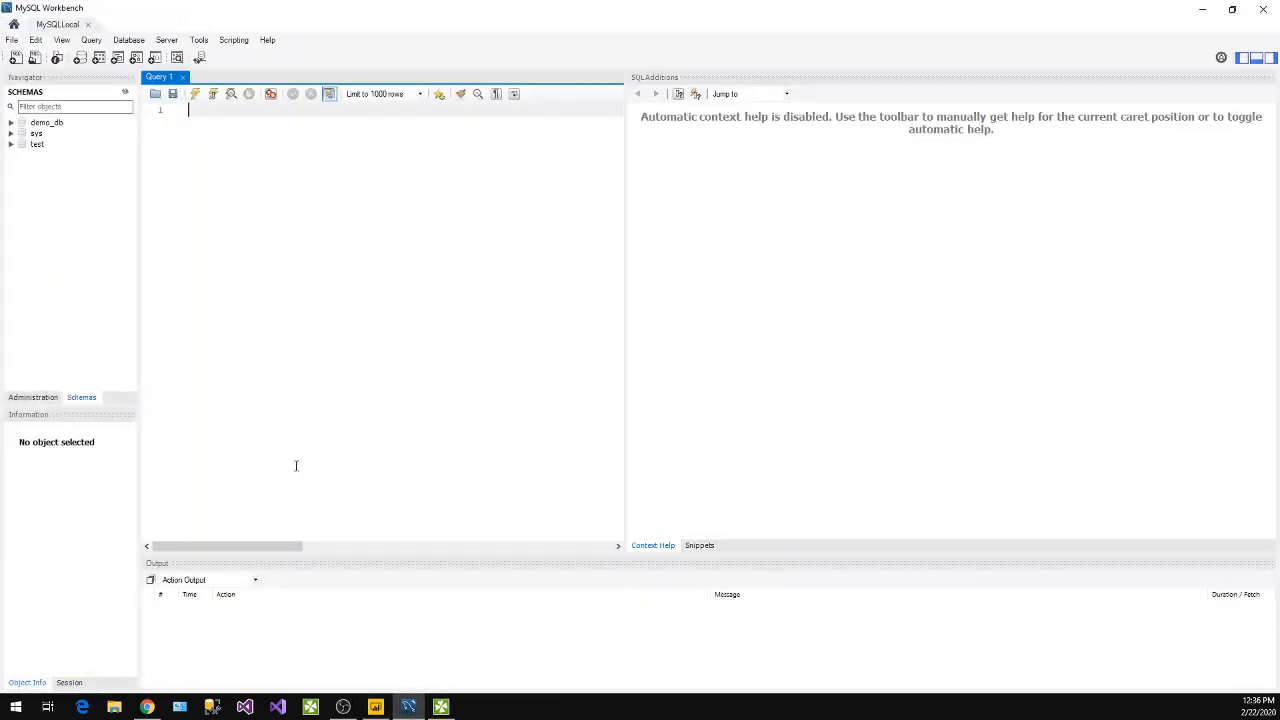
pyautogui.click(11, 144)
pyautogui.rightClick(58, 157)
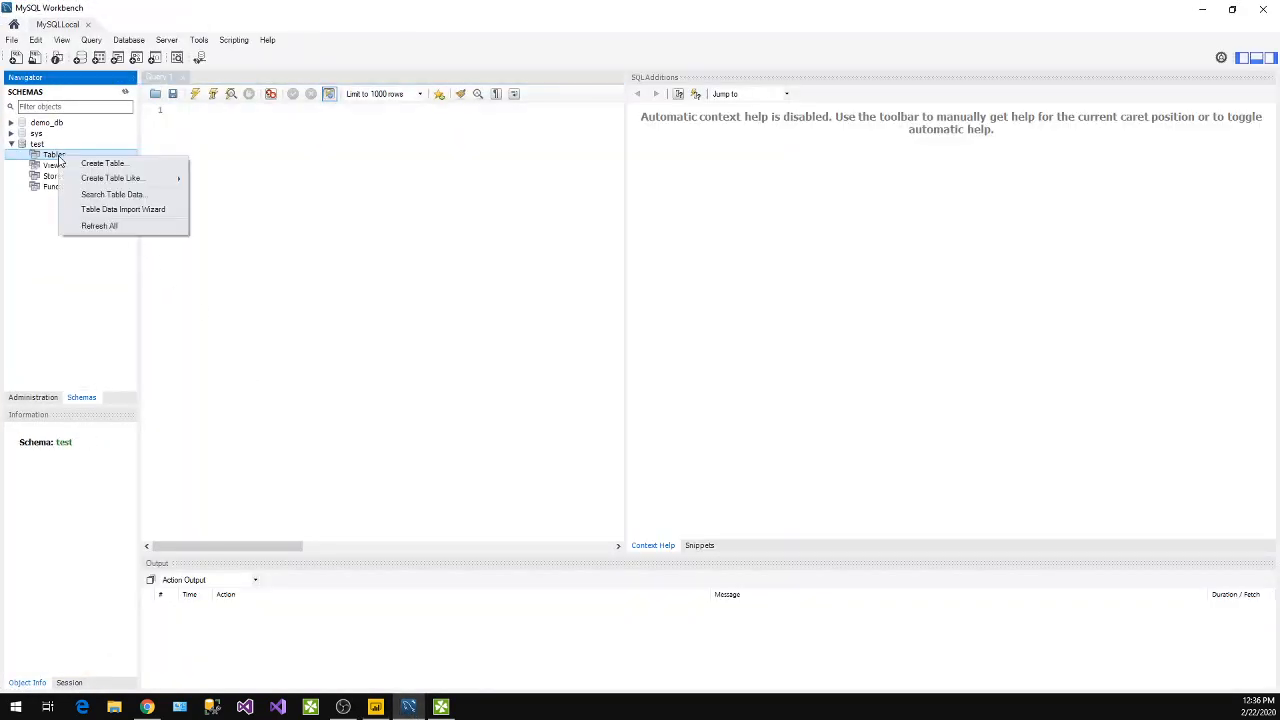
pyautogui.click(77, 162)
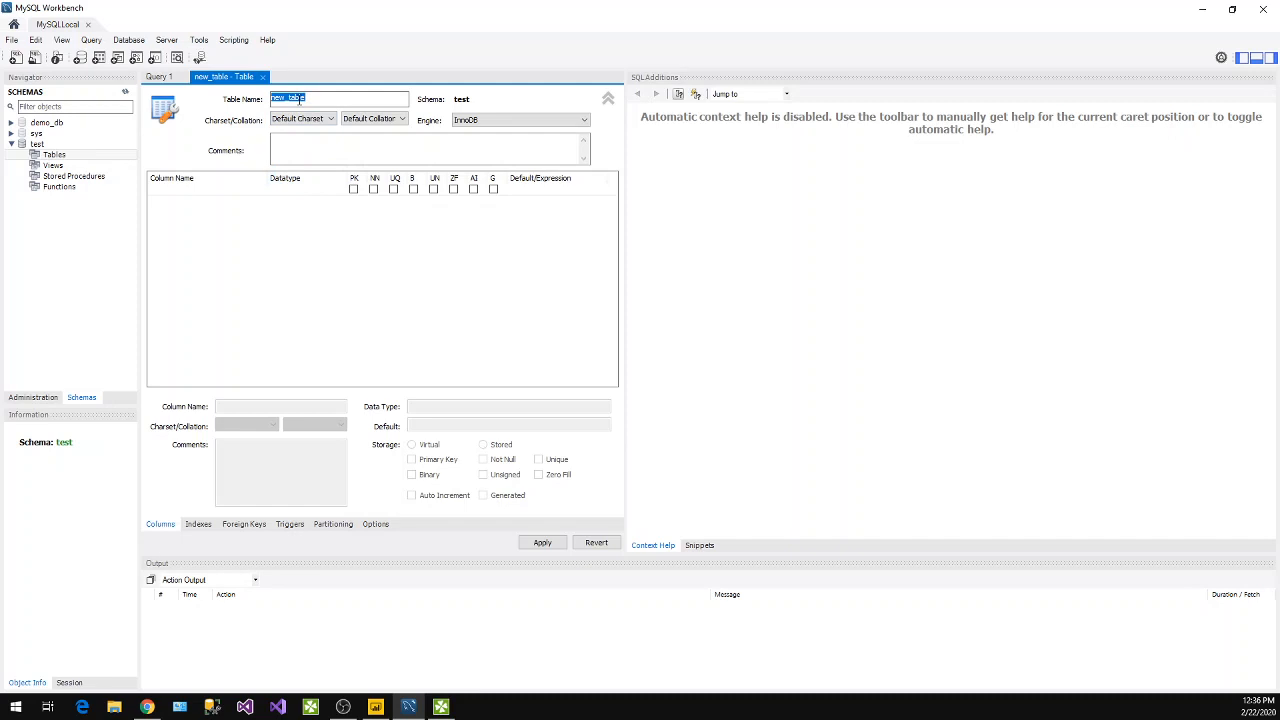
pyautogui.write('t1')
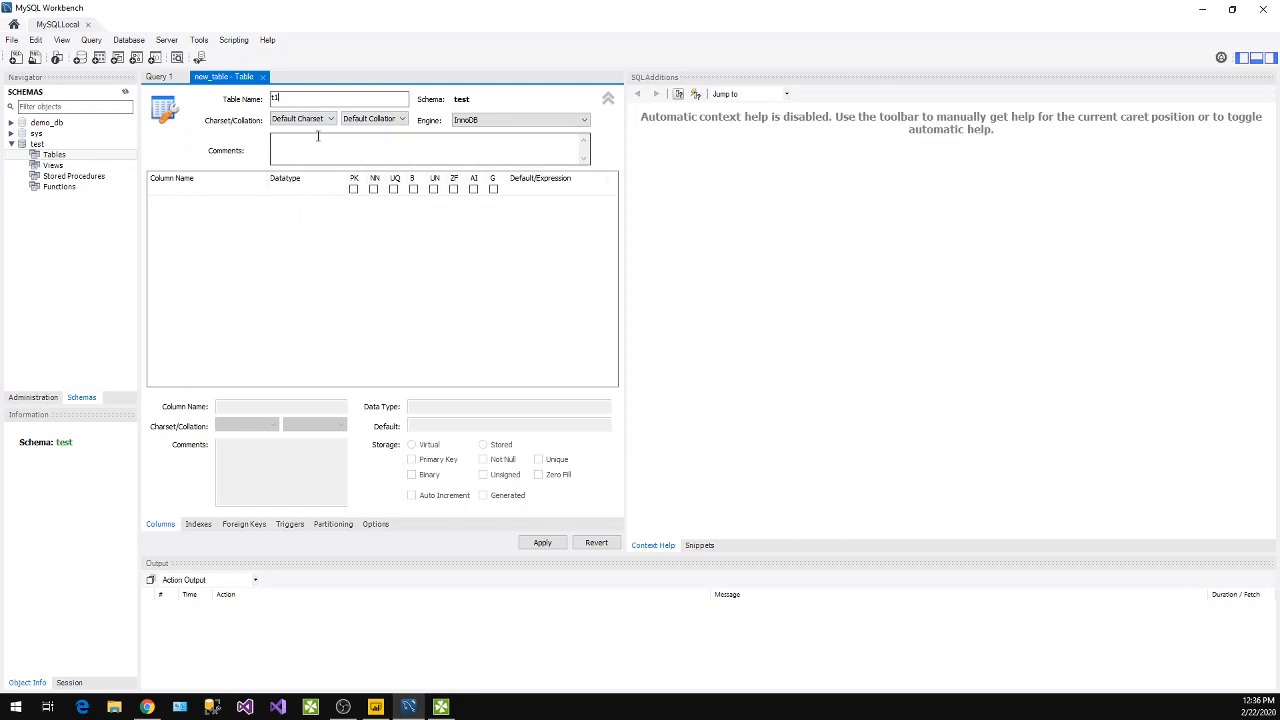
# Add an id column of type INT to table t1 as its not-null primary key.
pyautogui.click(254, 243)
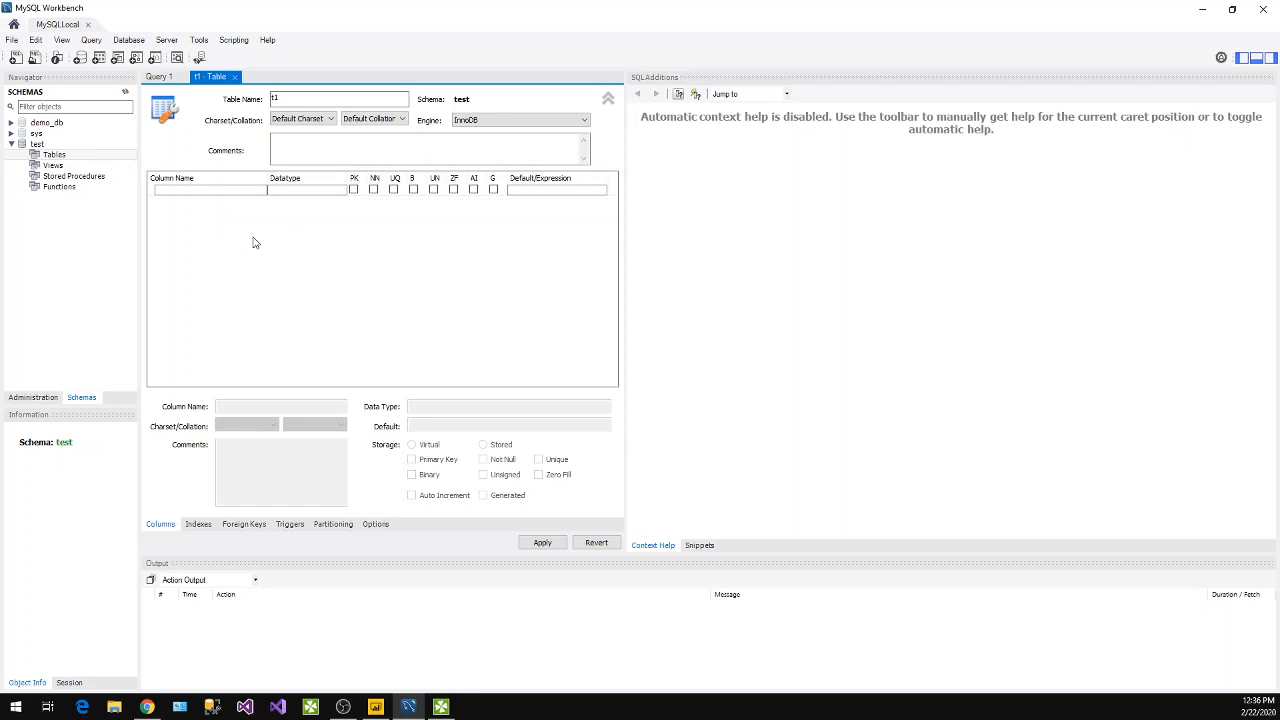
pyautogui.click(227, 192)
pyautogui.click(227, 192)
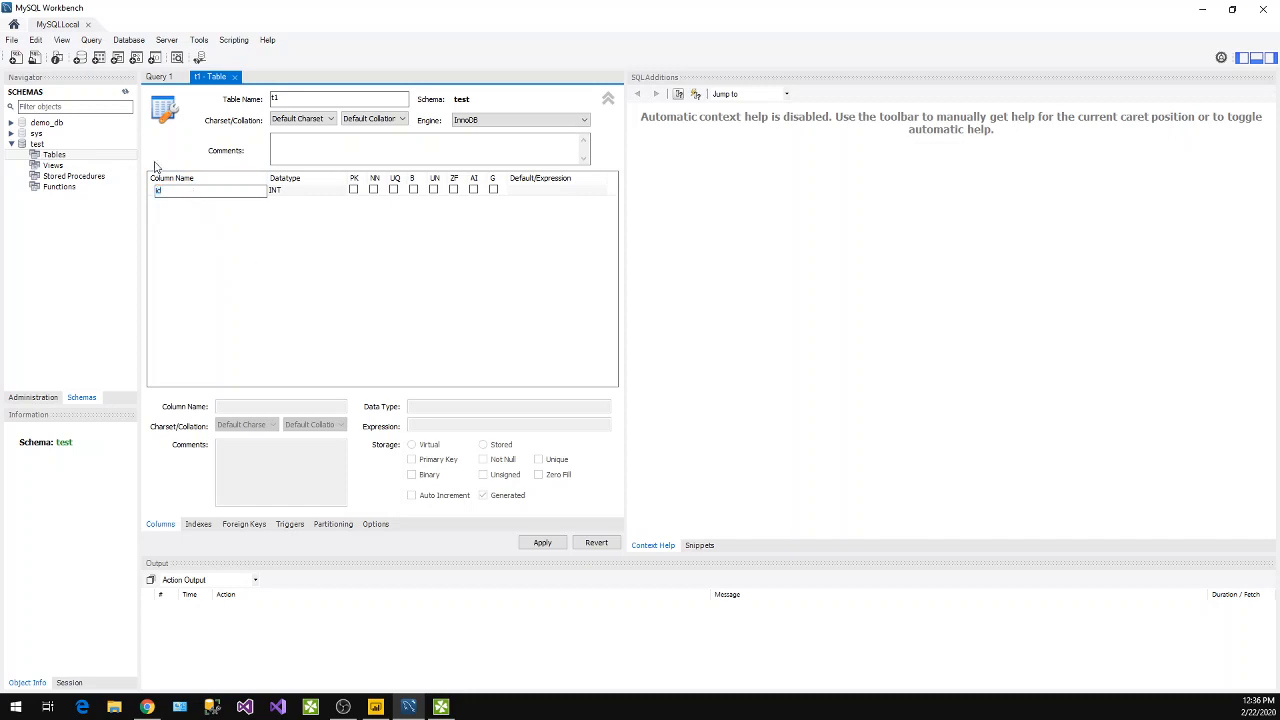
pyautogui.write('id')
pyautogui.press('Return')
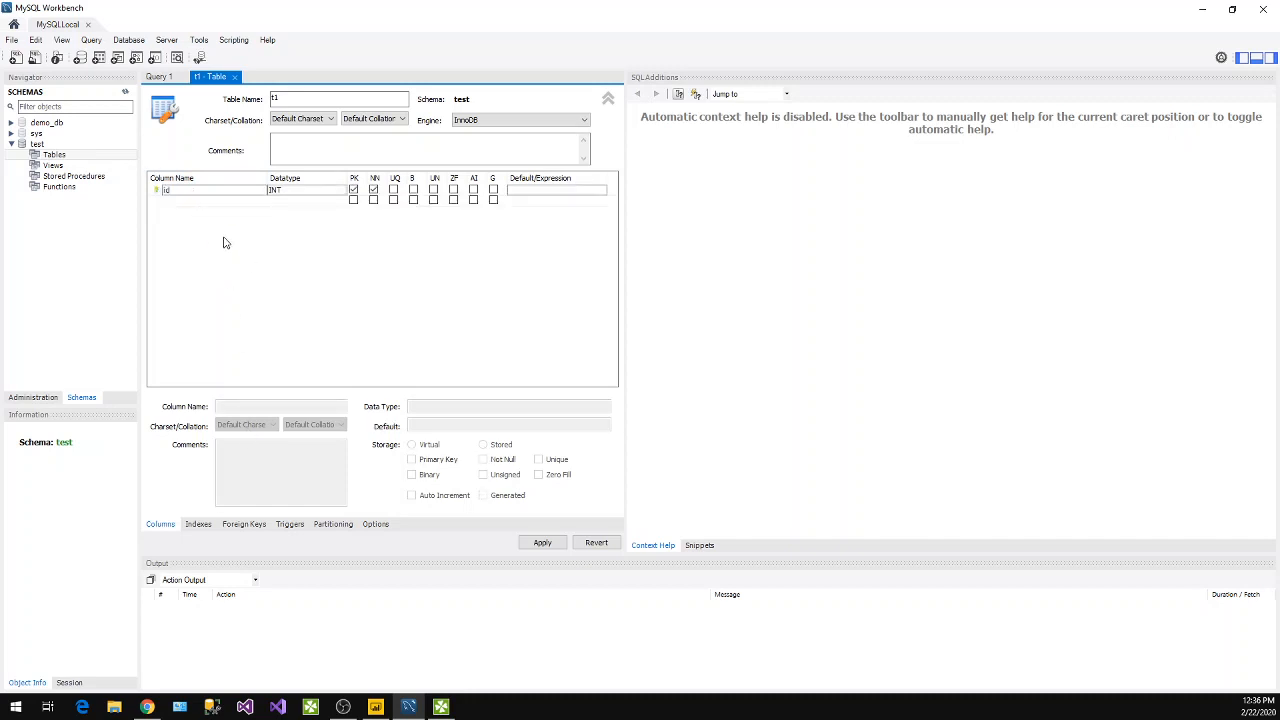
# Add a second column called name to table t1 with datatype VARCHAR(45).
pyautogui.click(197, 205)
pyautogui.click(192, 201)
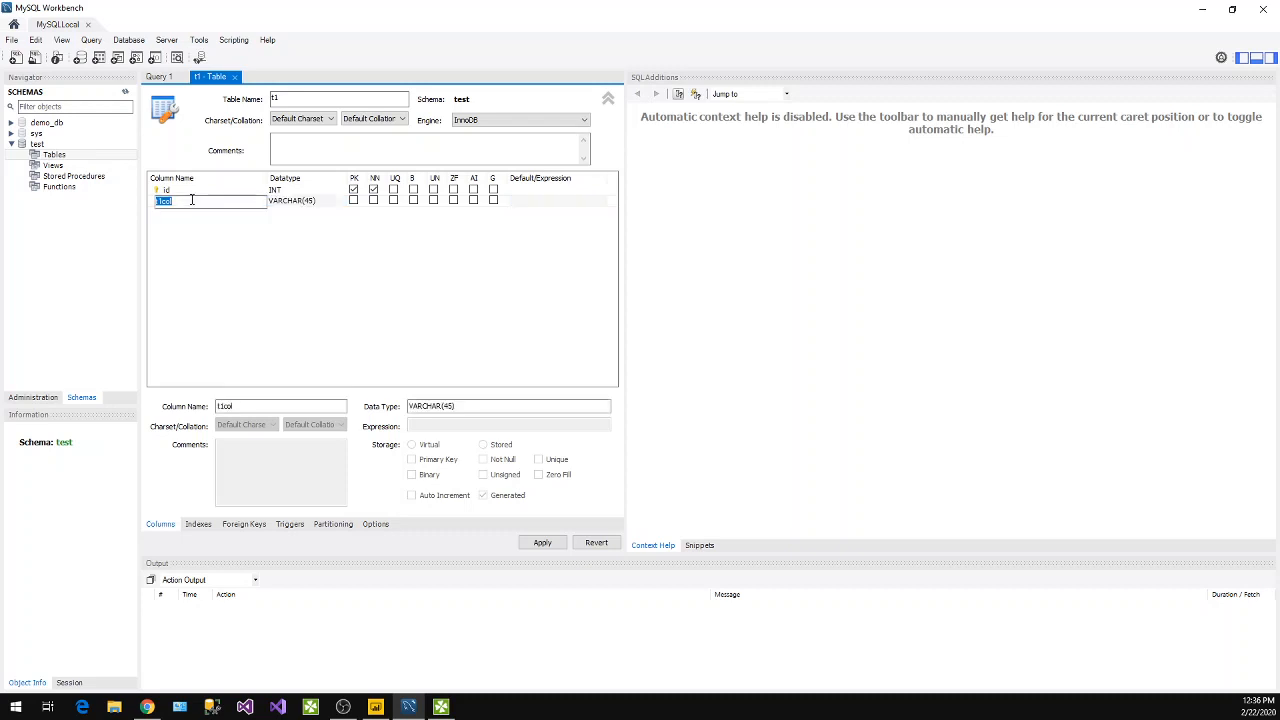
pyautogui.write('name')
pyautogui.press('Return')
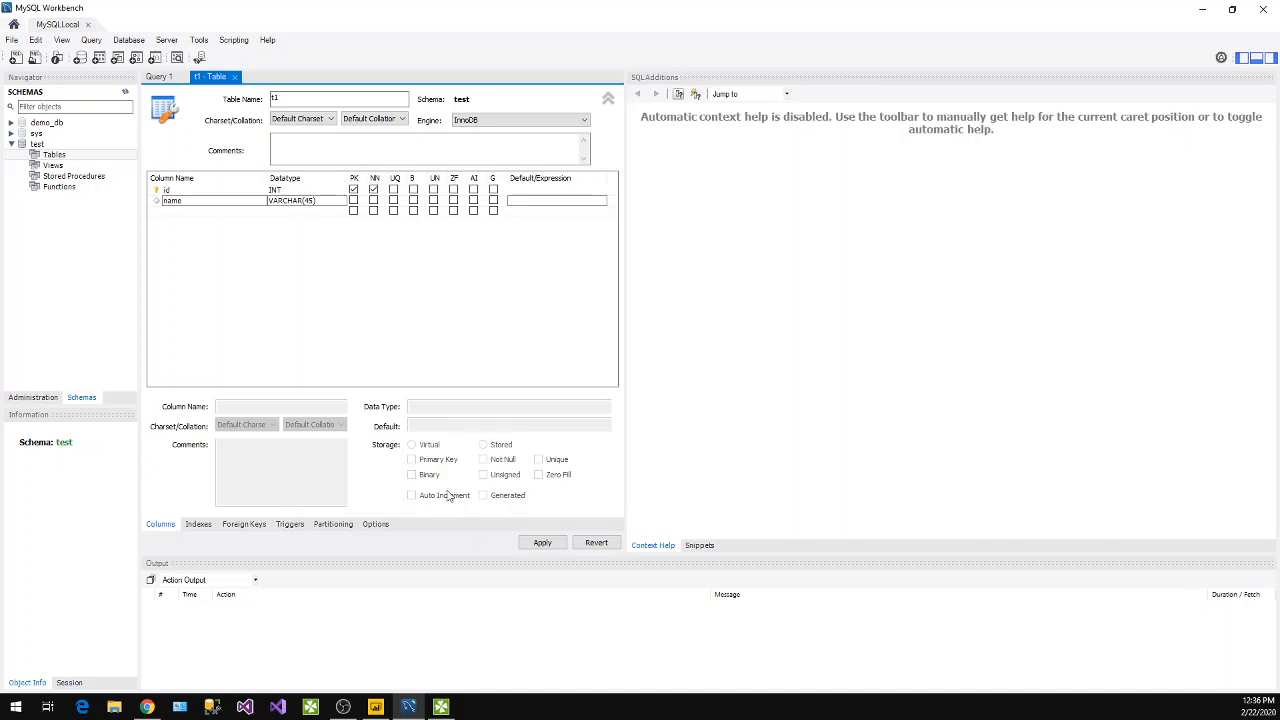
# Apply the CREATE TABLE script for t1 to the database and close the table editor.
pyautogui.click(558, 546)
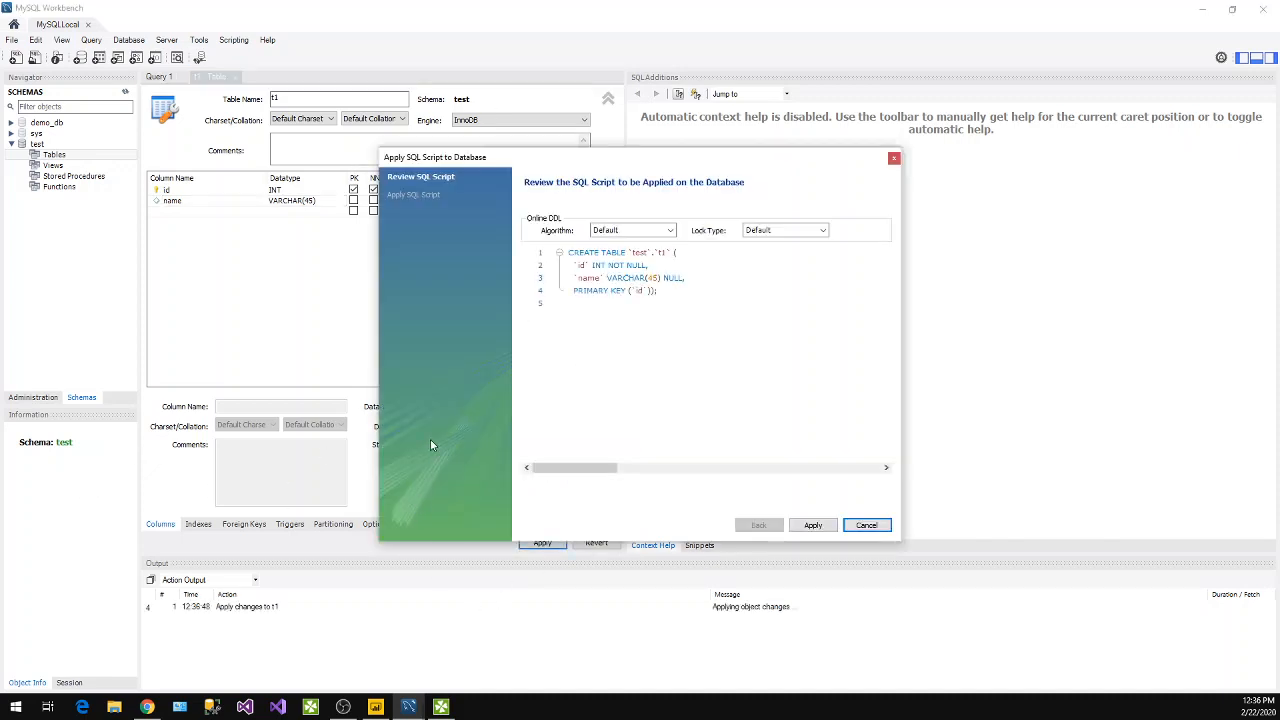
pyautogui.click(813, 525)
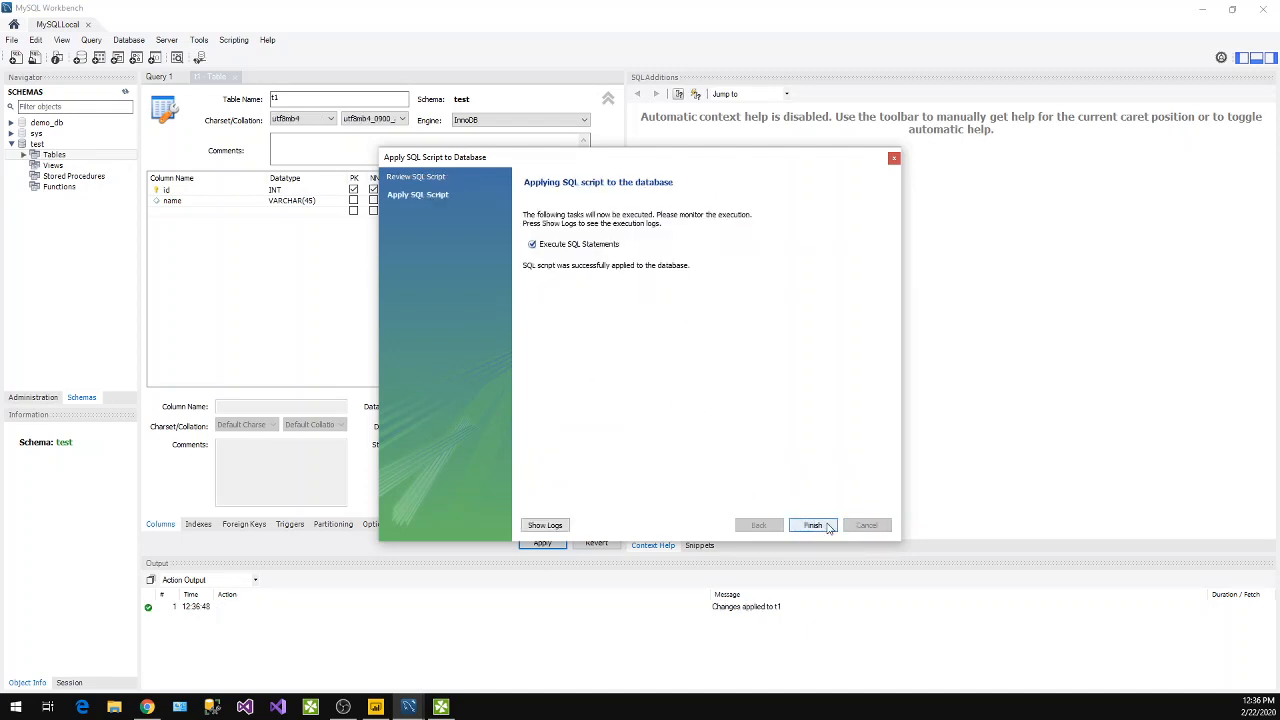
pyautogui.click(812, 525)
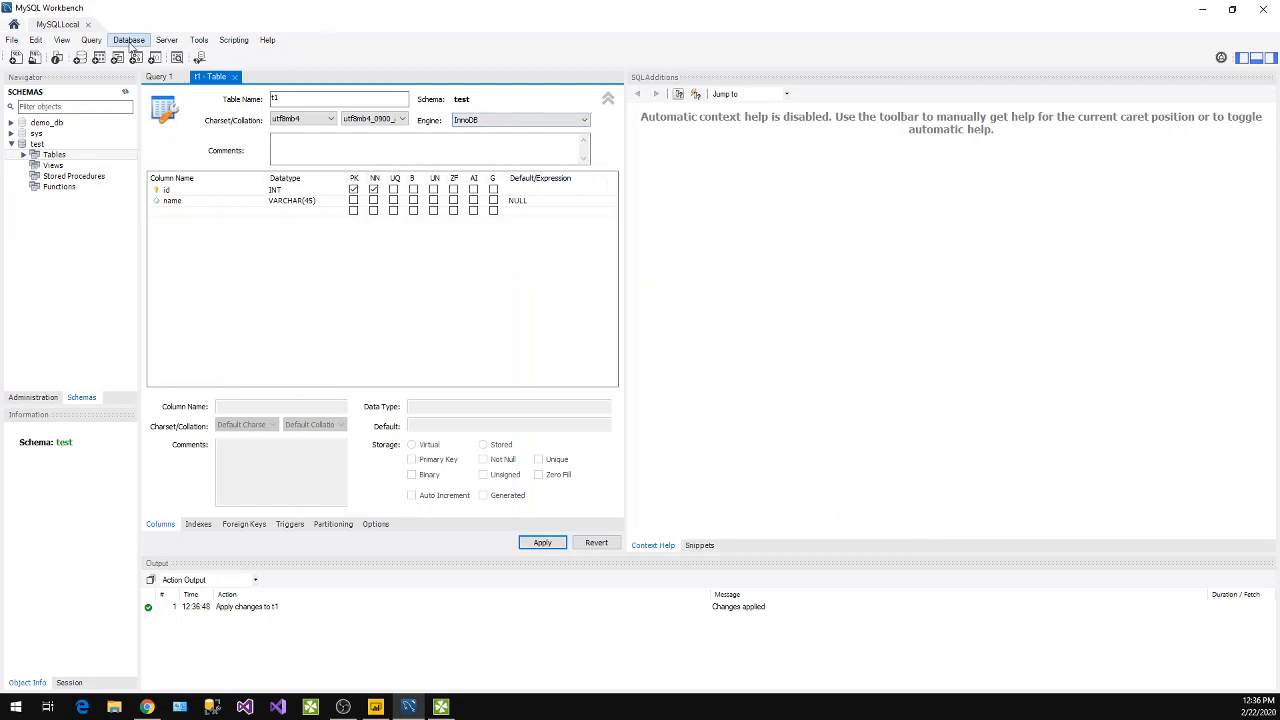
pyautogui.click(234, 77)
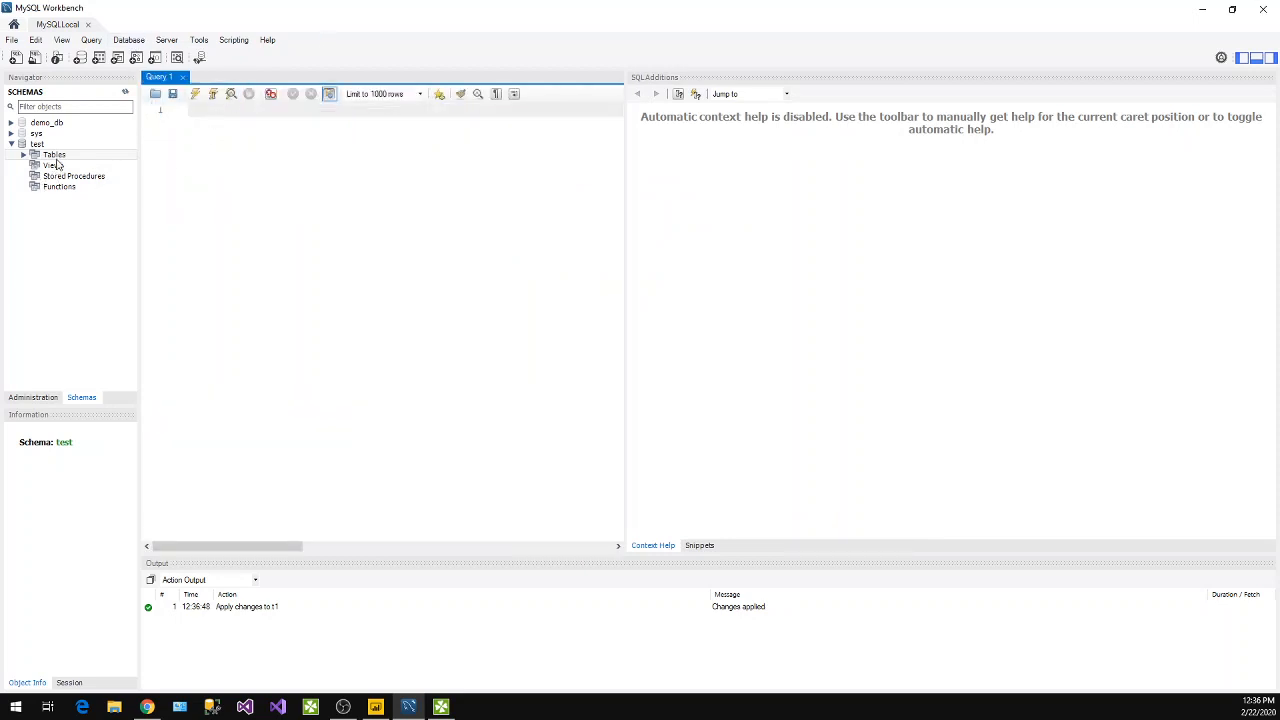
# Query the rows of table t1 in the test schema with a limit of 1000.
pyautogui.click(24, 155)
pyautogui.rightClick(53, 166)
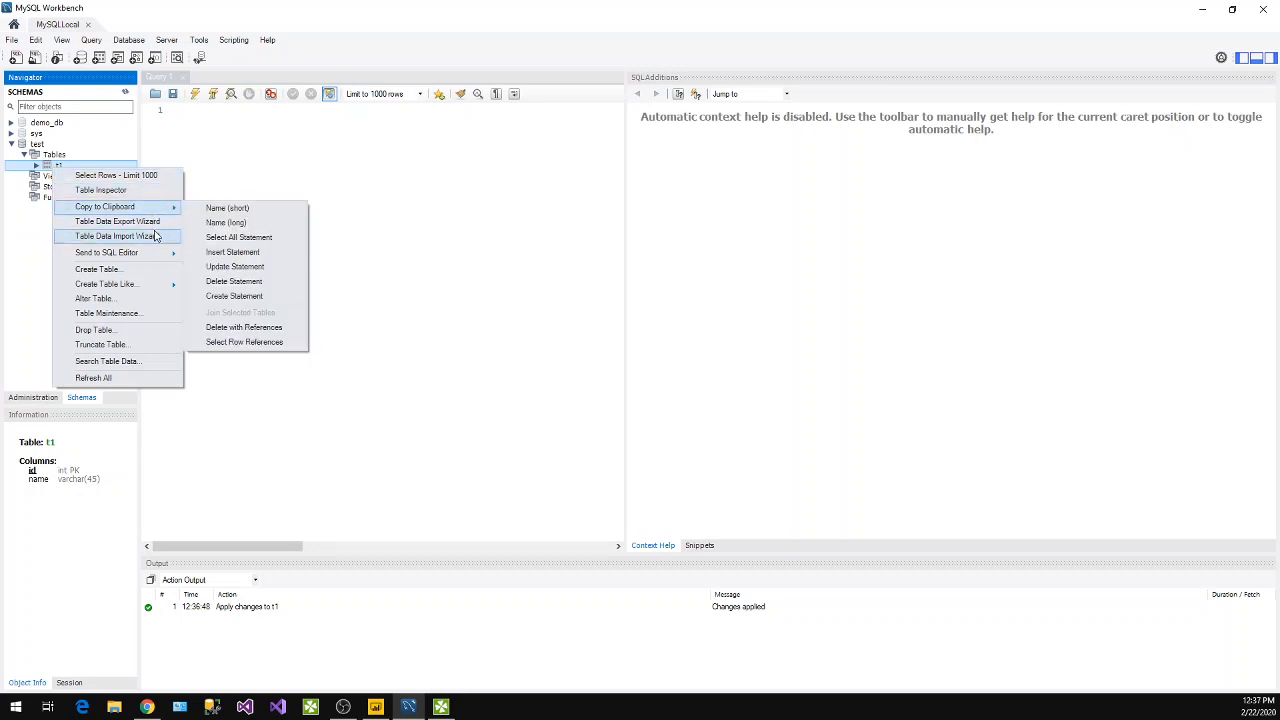
pyautogui.moveTo(169, 258)
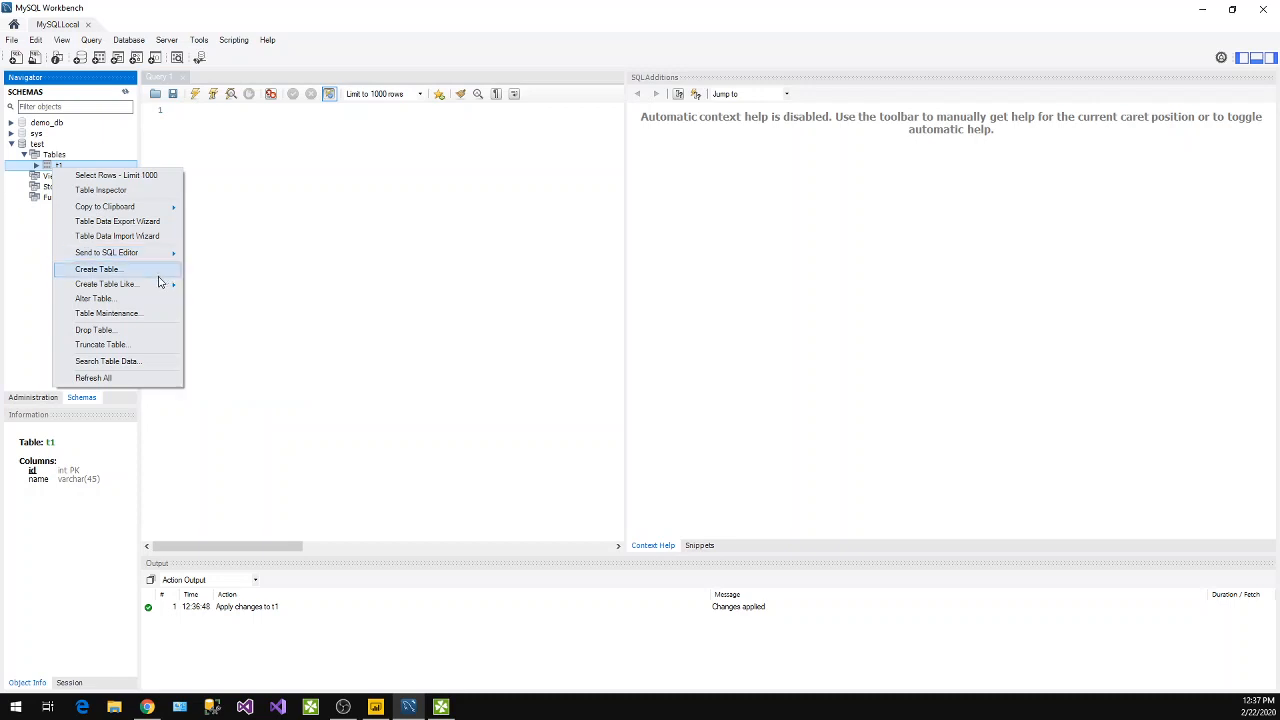
pyautogui.moveTo(139, 292)
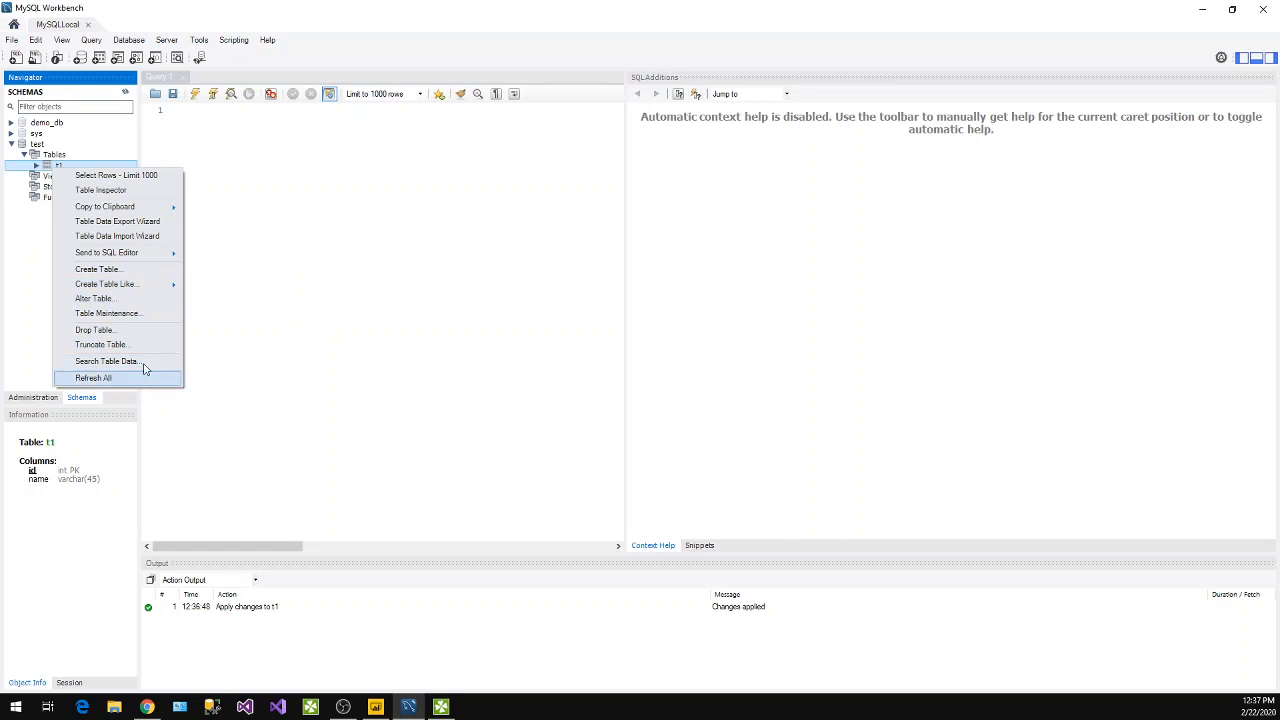
pyautogui.click(102, 180)
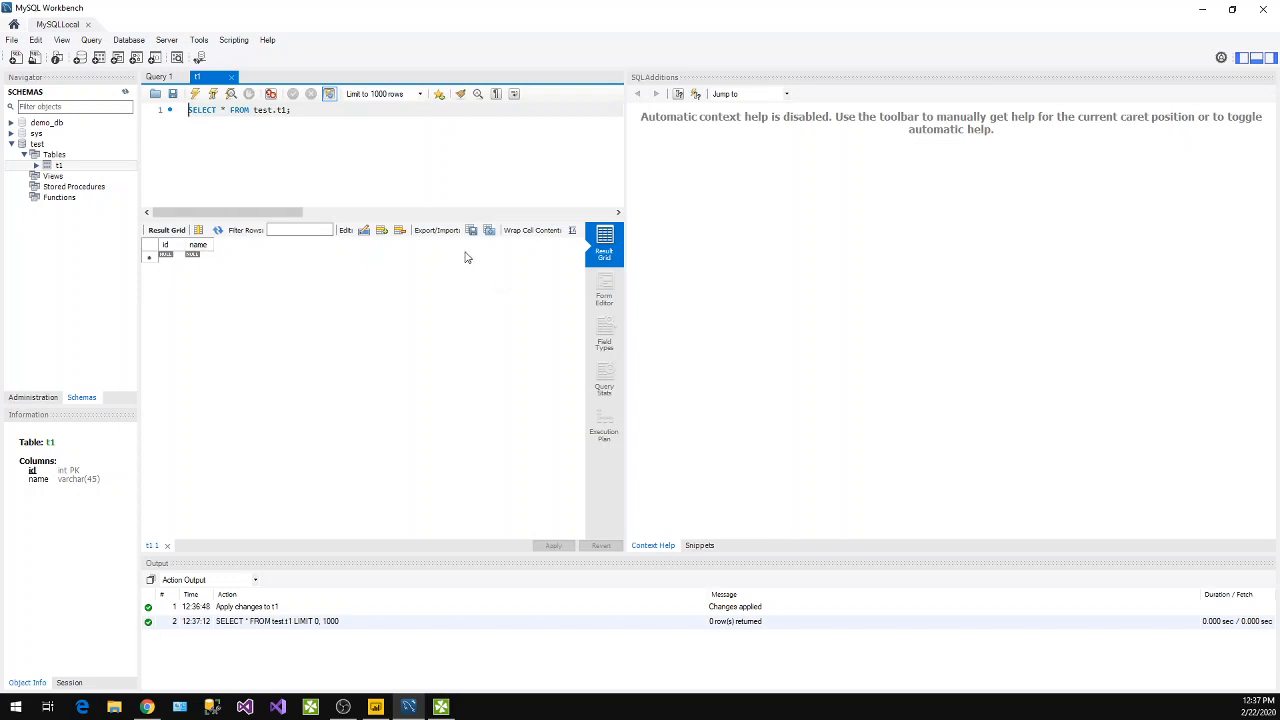
# Enter three rows in the t1 result grid with ids 1, 2 and 3 and a first name for each.
pyautogui.click(365, 234)
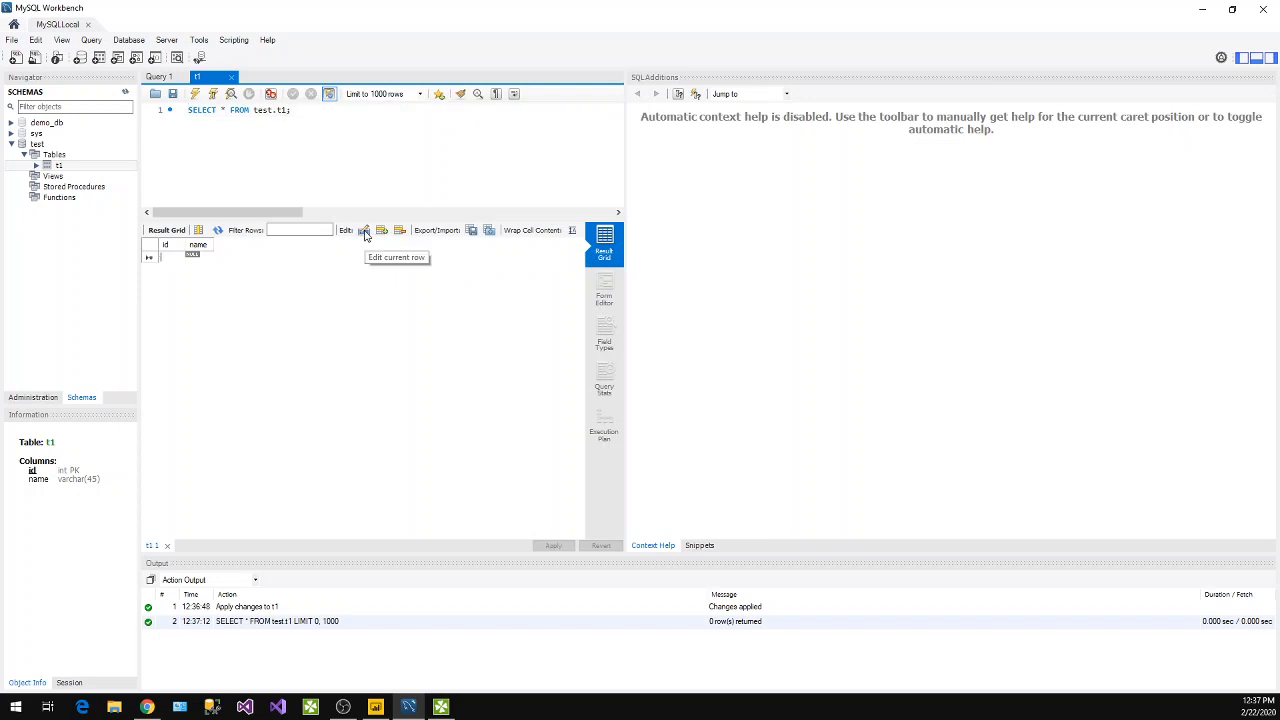
pyautogui.write('1')
pyautogui.click(196, 256)
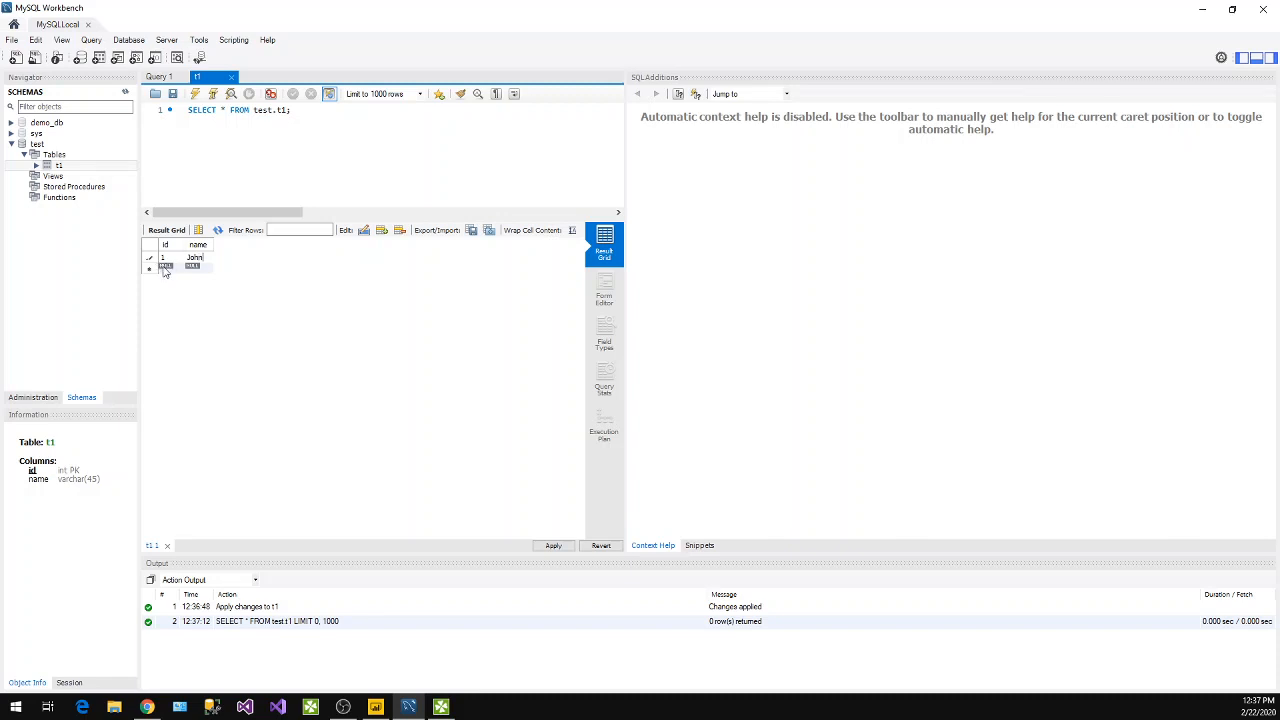
pyautogui.write('2')
pyautogui.doubleClick(193, 269)
pyautogui.doubleClick(171, 277)
pyautogui.doubleClick(195, 279)
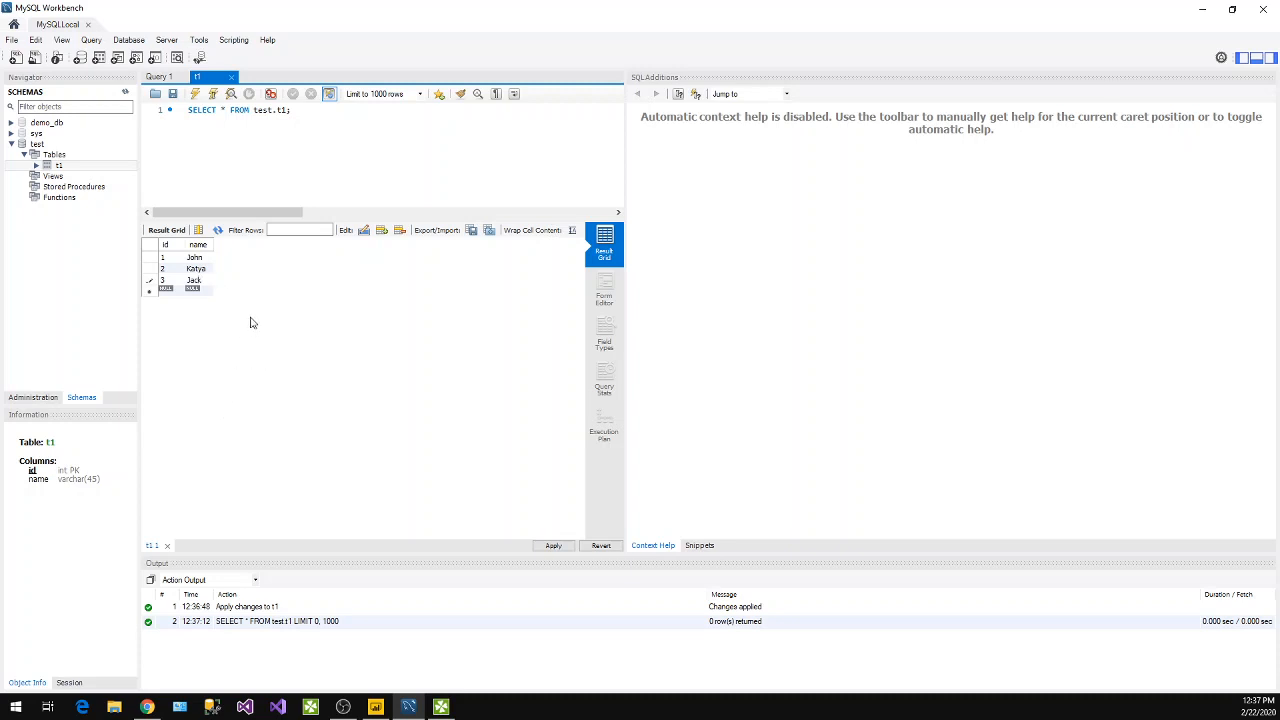
pyautogui.press('Return')
# Apply the INSERT script for the three new rows to the database and rerun the SELECT query on test.t1.
pyautogui.click(553, 546)
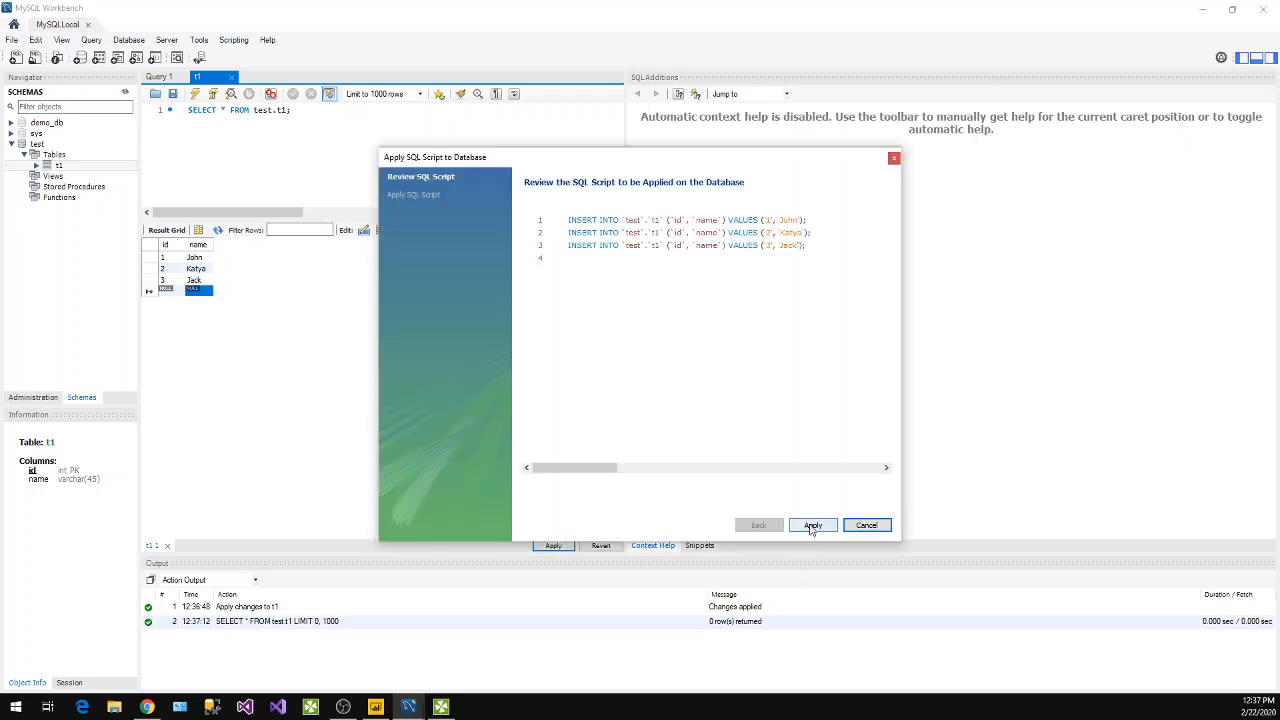
pyautogui.click(849, 283)
pyautogui.hotkey('ctrl', 'a')
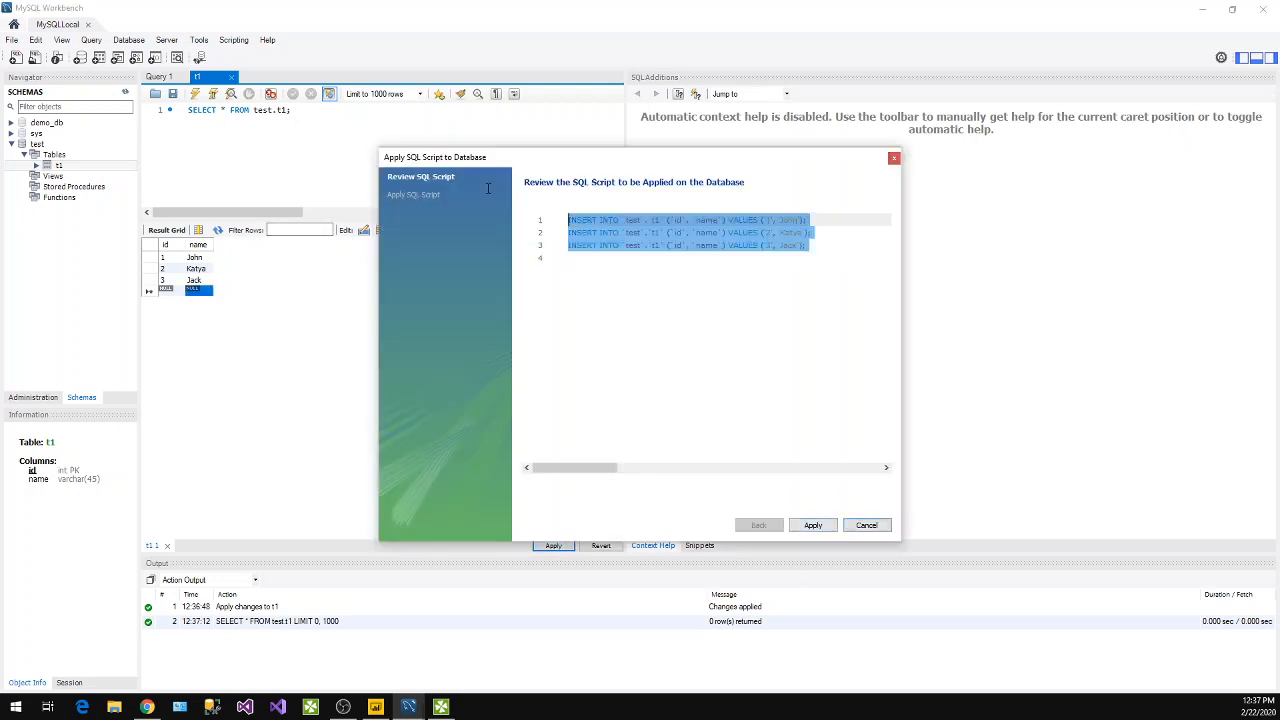
pyautogui.rightClick(674, 251)
pyautogui.click(740, 304)
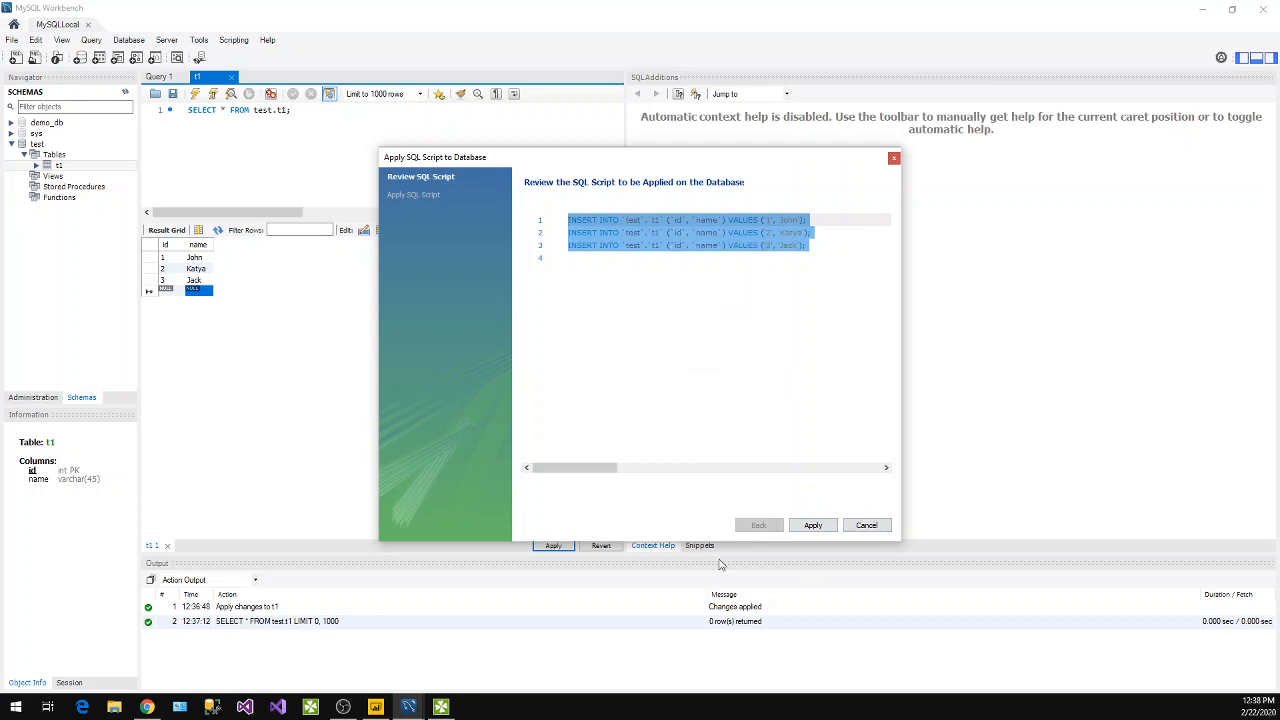
pyautogui.click(812, 527)
pyautogui.click(826, 526)
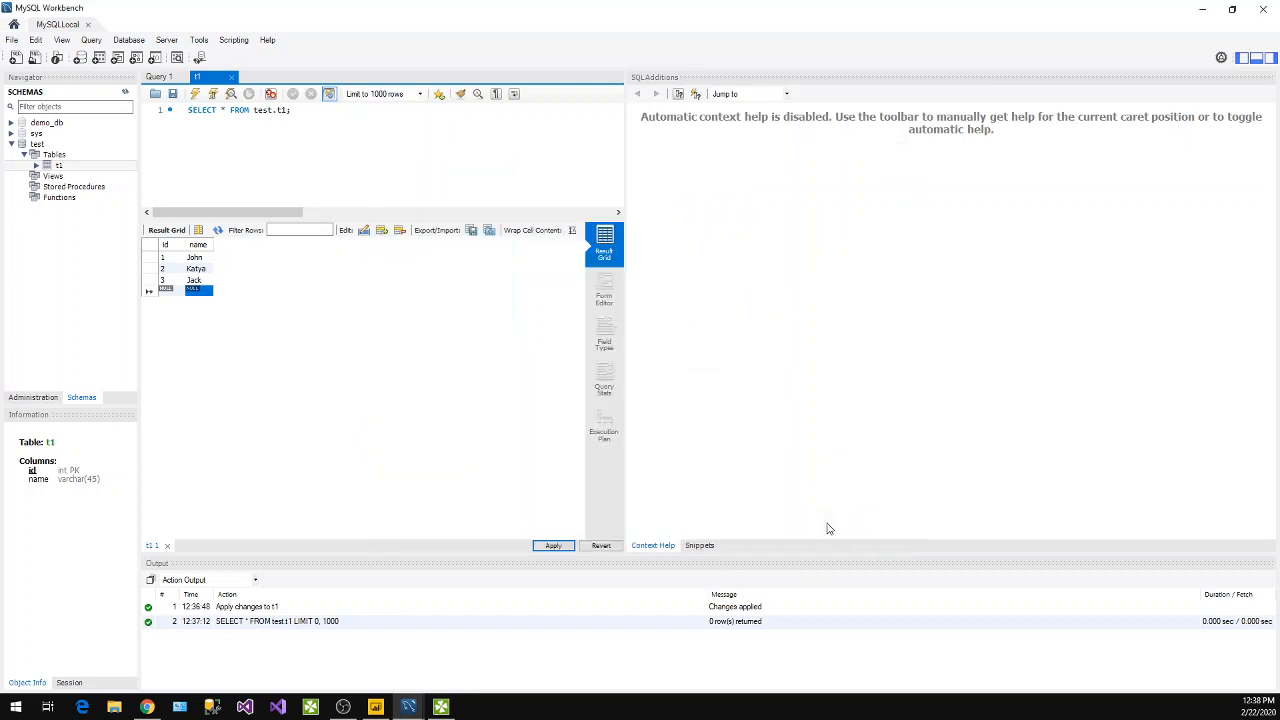
pyautogui.click(194, 93)
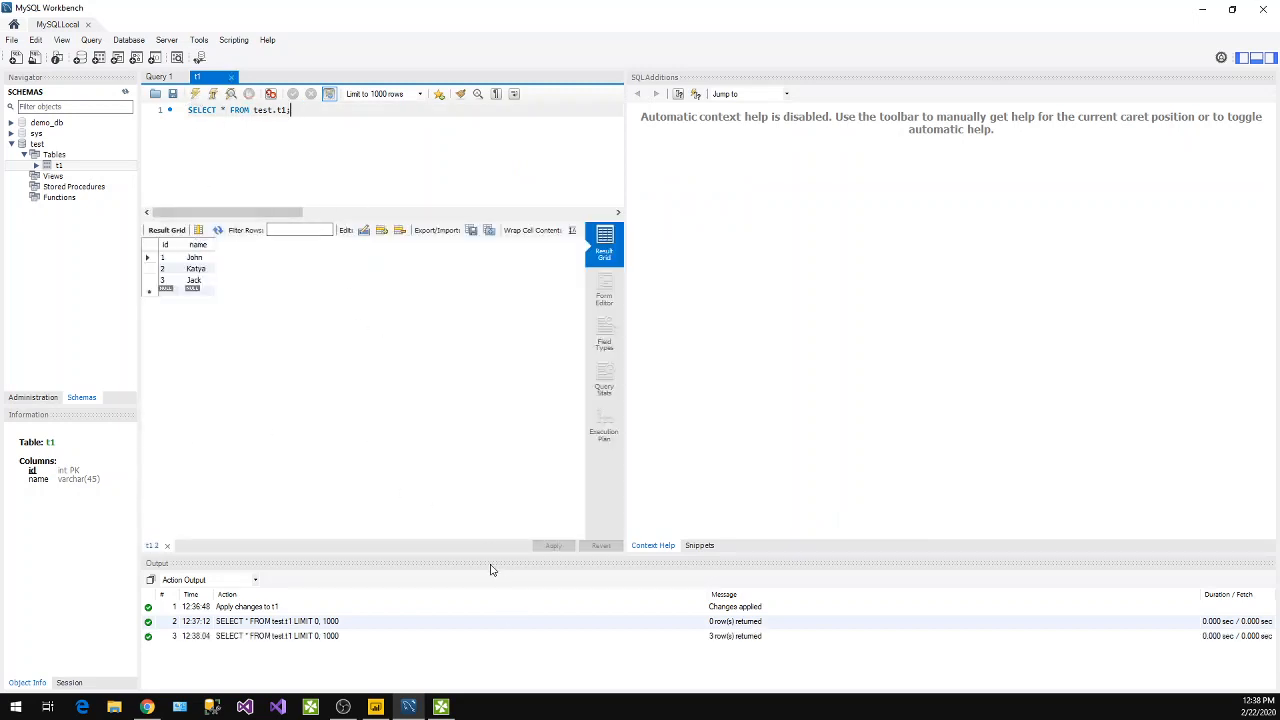
# Return to Power BI Desktop and connect to MySQL with database user root and the account password, applying the credentials at the localhost;test level.
pyautogui.click(1208, 8)
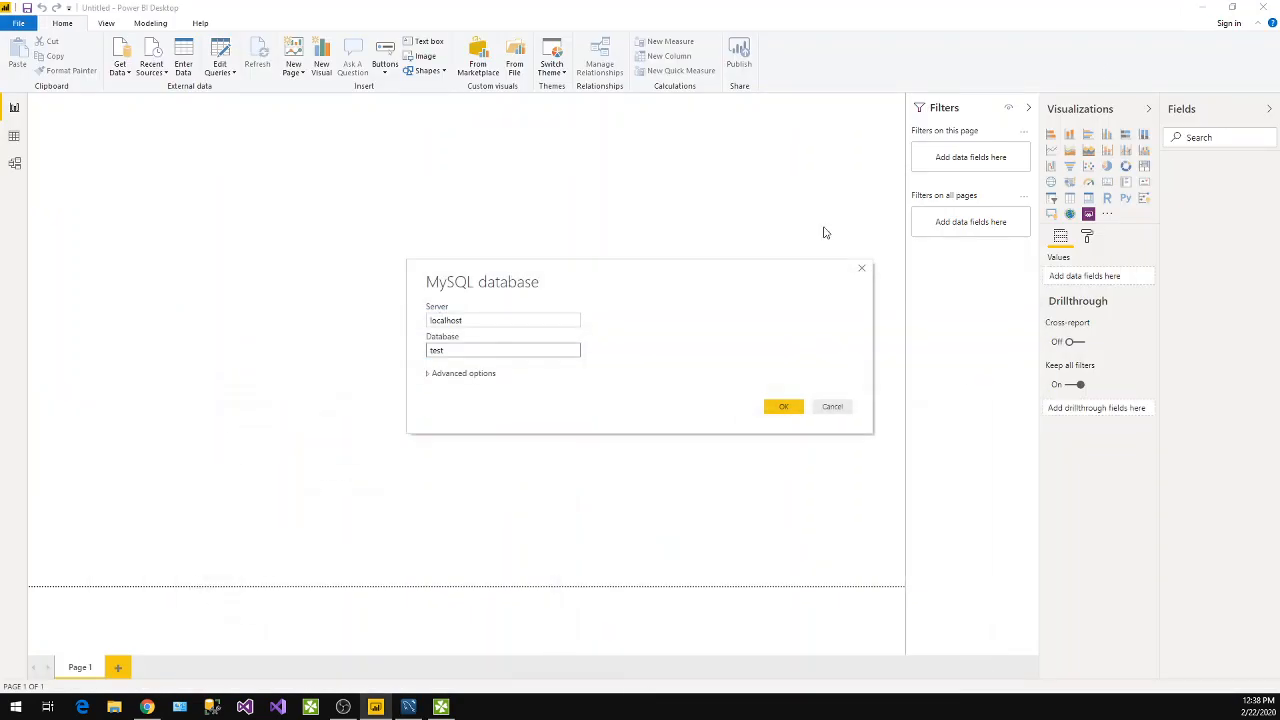
pyautogui.click(775, 407)
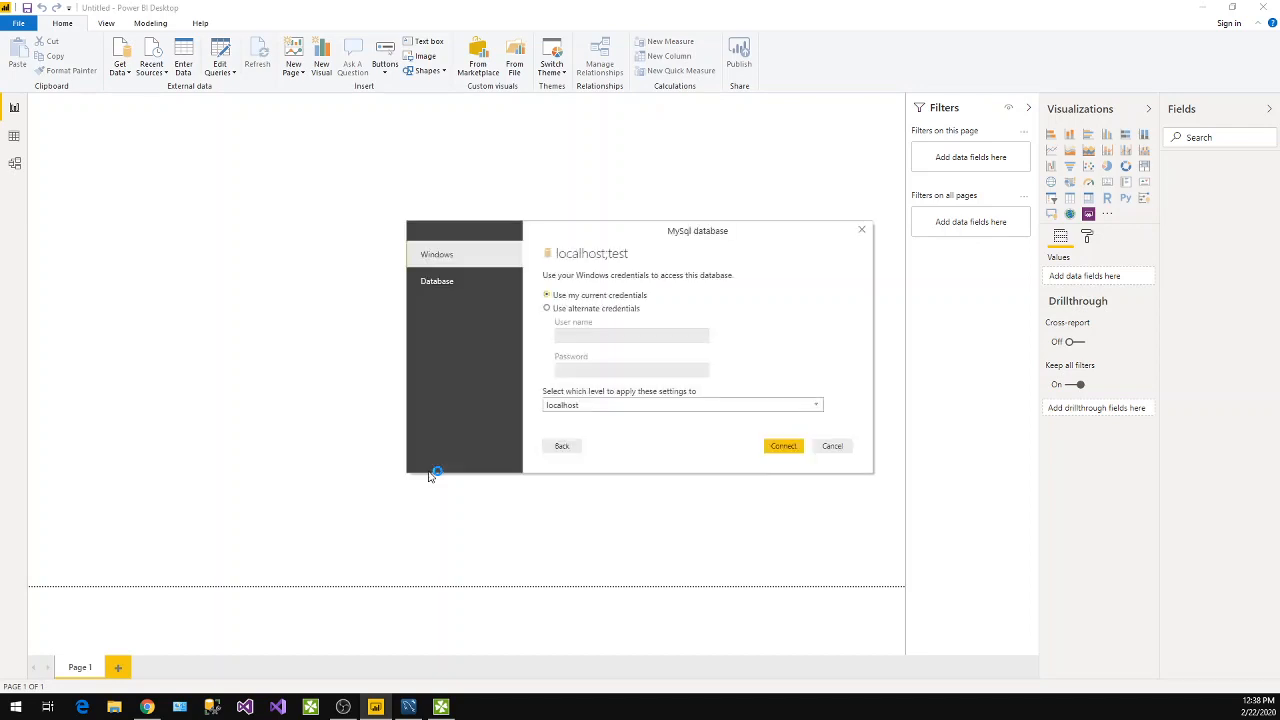
pyautogui.click(484, 284)
pyautogui.click(591, 285)
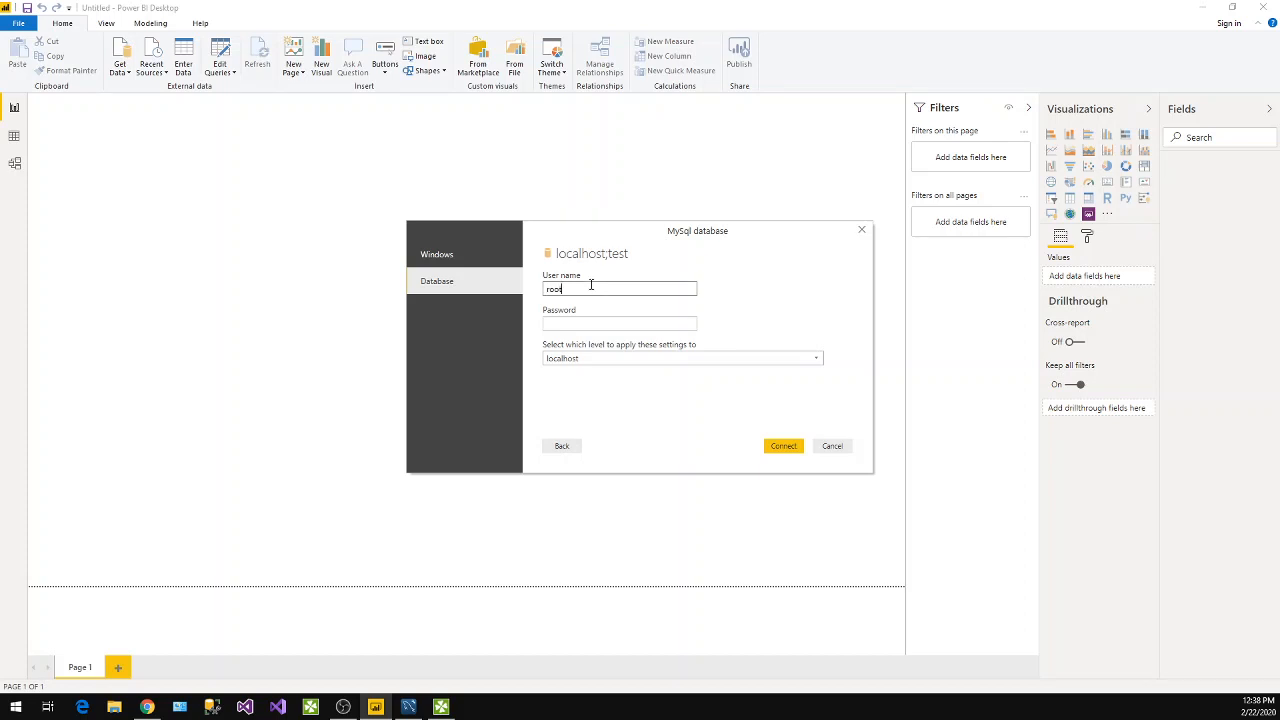
pyautogui.click(578, 325)
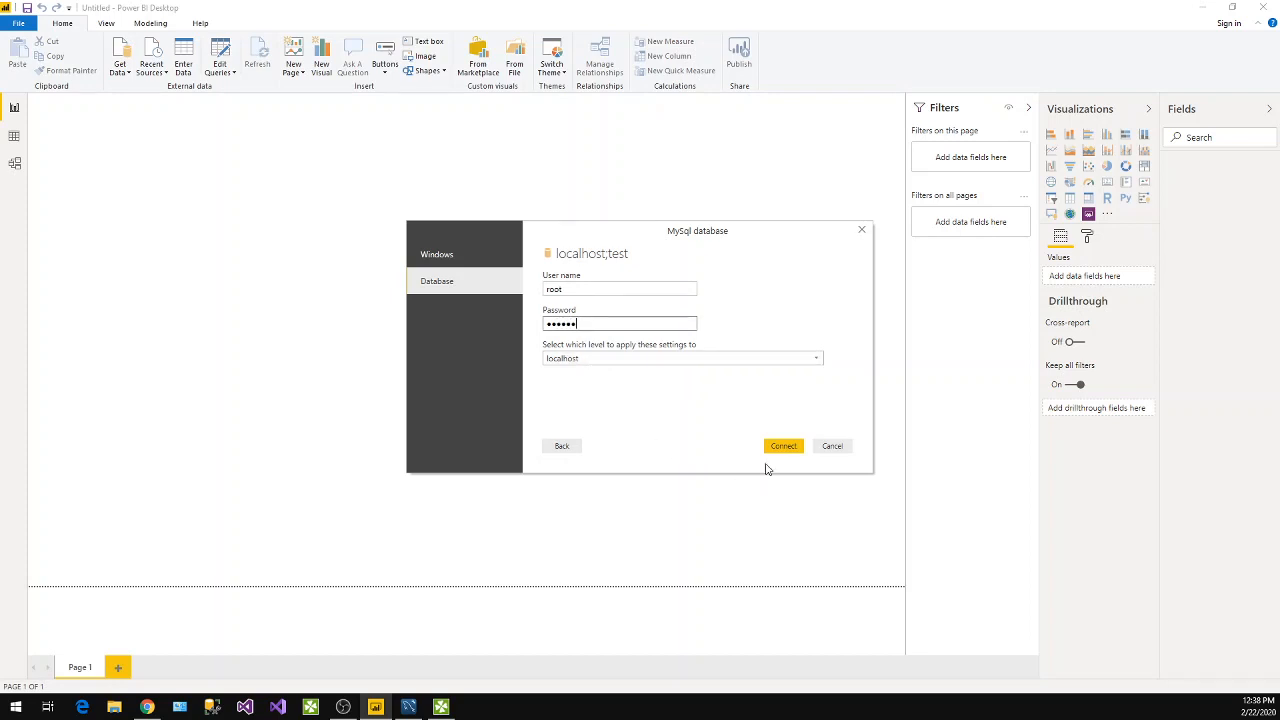
pyautogui.click(688, 363)
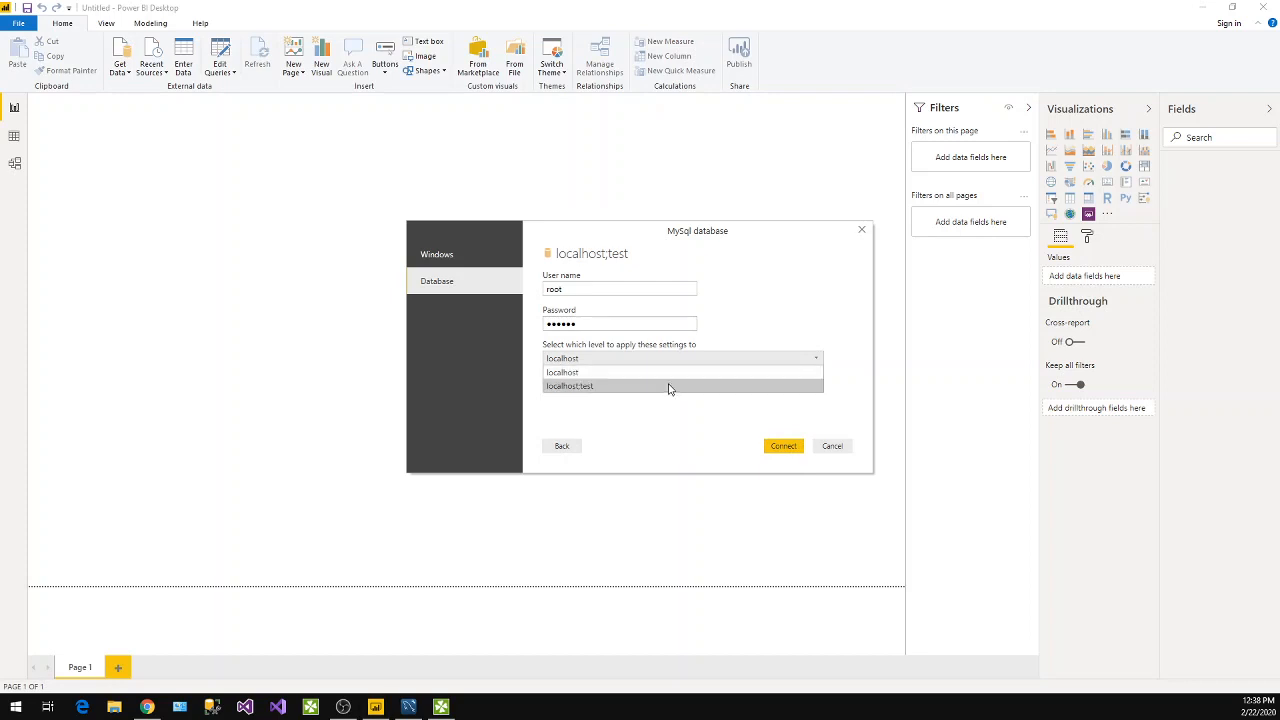
pyautogui.click(669, 386)
pyautogui.click(784, 446)
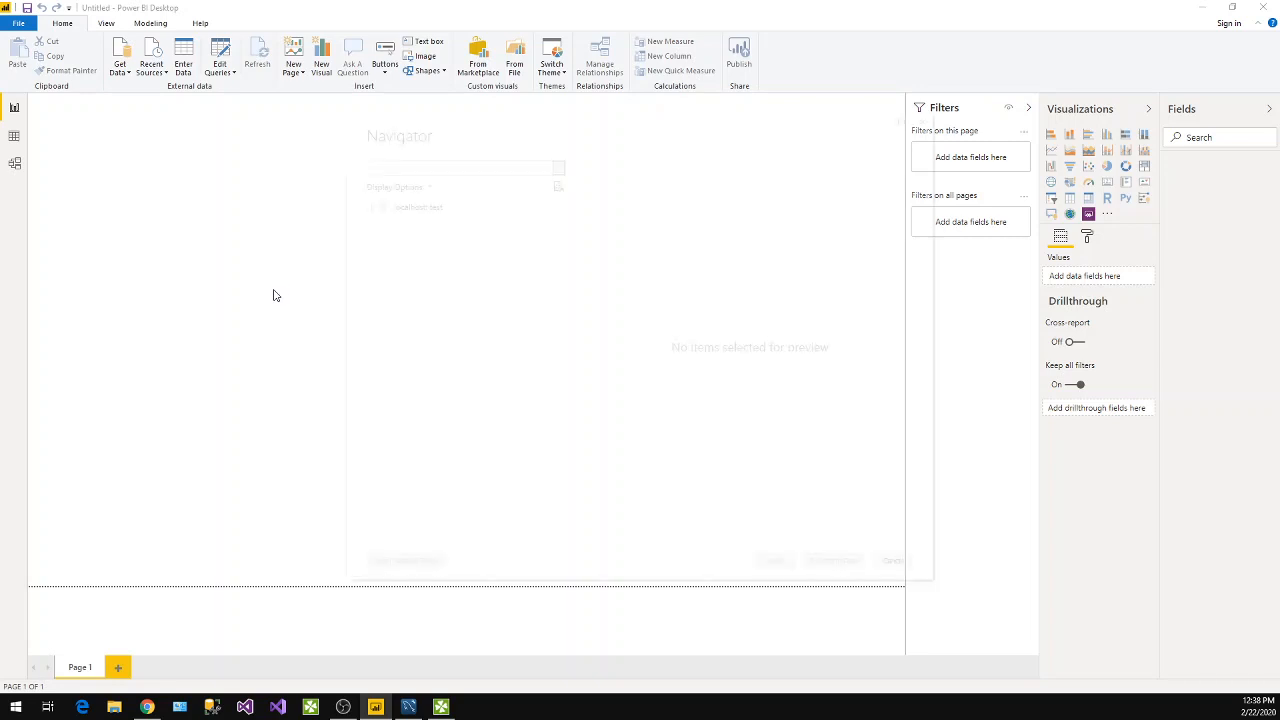
# Load the test.t1 table from the MySQL database into the Power BI report.
pyautogui.click(387, 224)
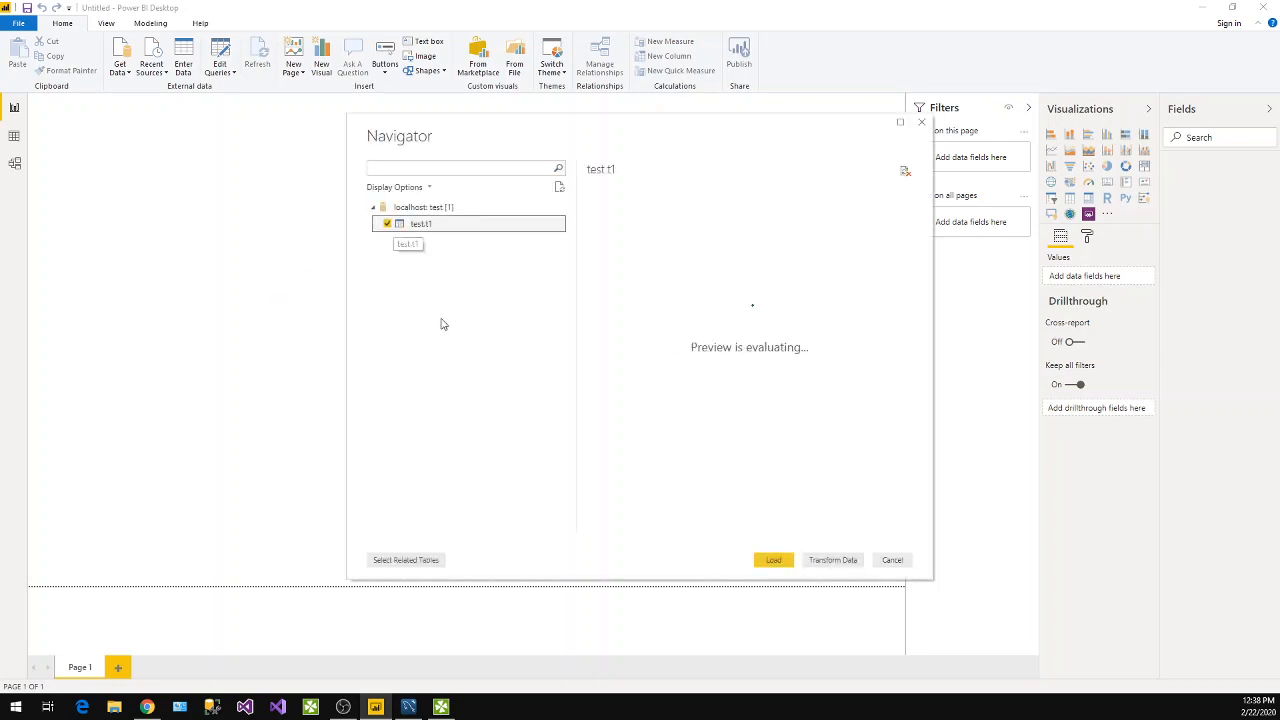
pyautogui.click(773, 560)
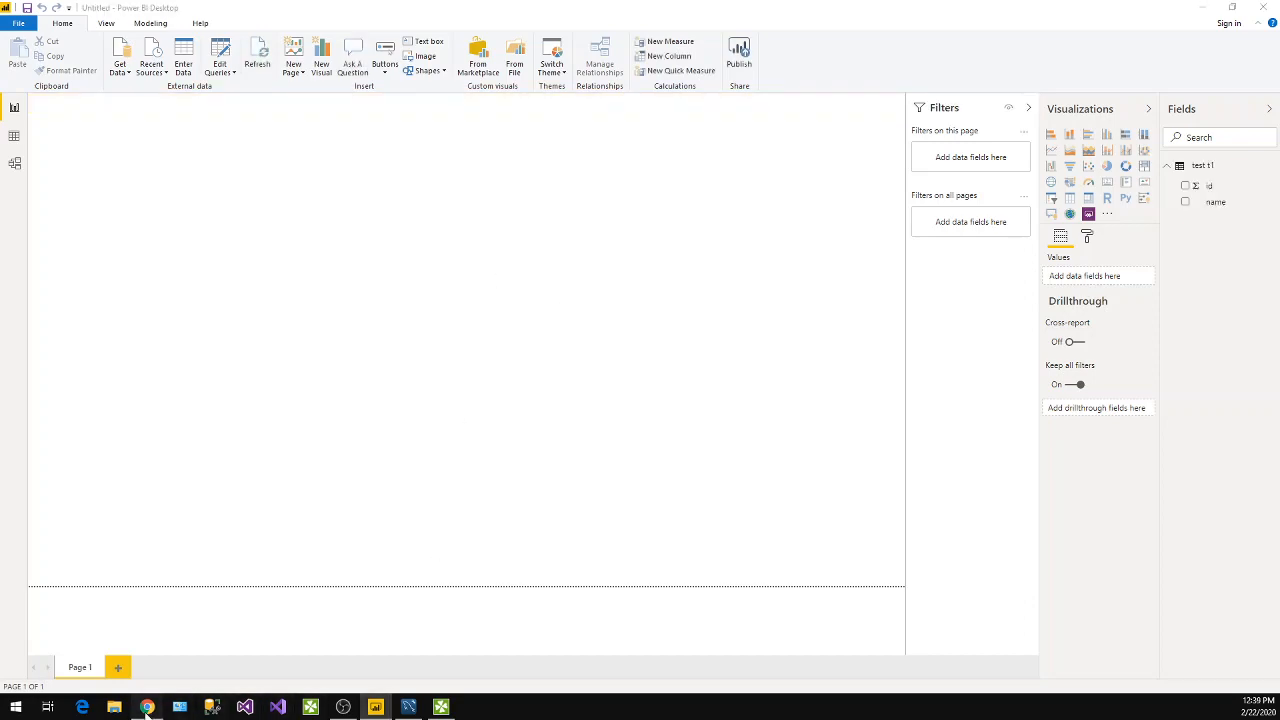
# Switch to Chrome and go back to the Connector/NET download page to review its download options.
pyautogui.click(147, 707)
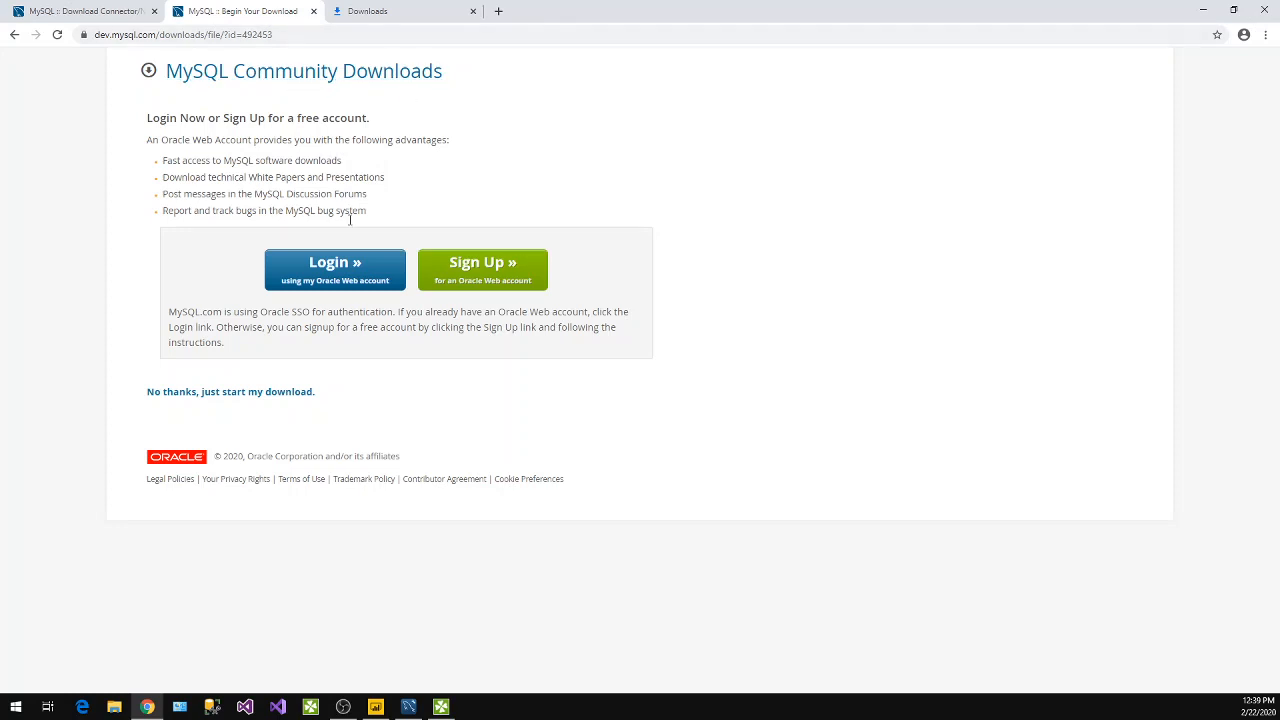
pyautogui.click(14, 35)
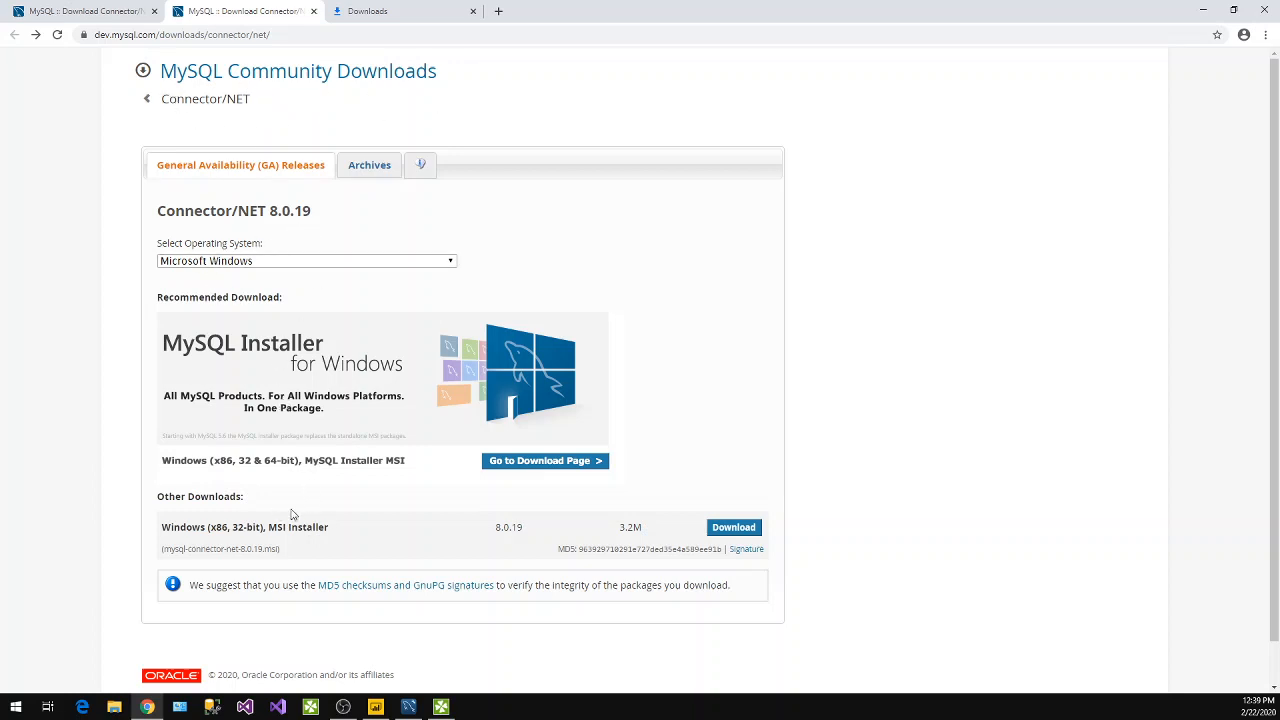
# Return to Power BI Desktop and create a visual on Page 1 from the id and name fields of test t1.
pyautogui.click(1201, 11)
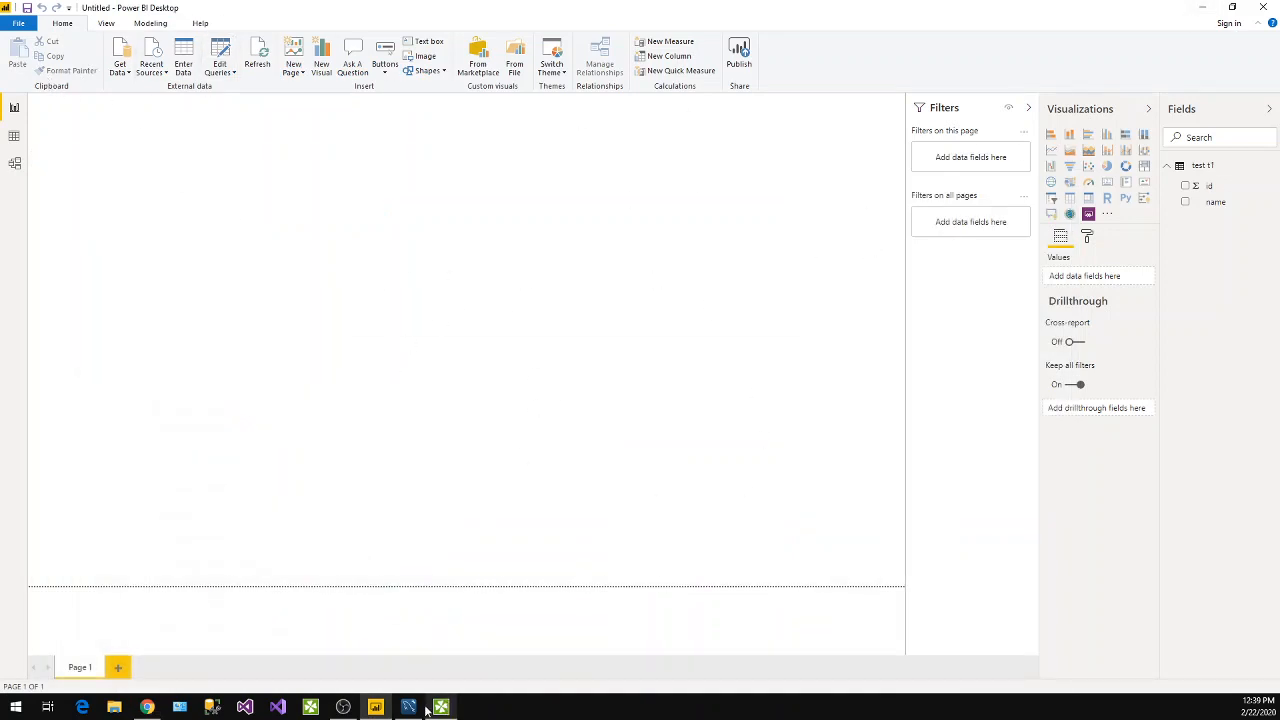
pyautogui.click(388, 708)
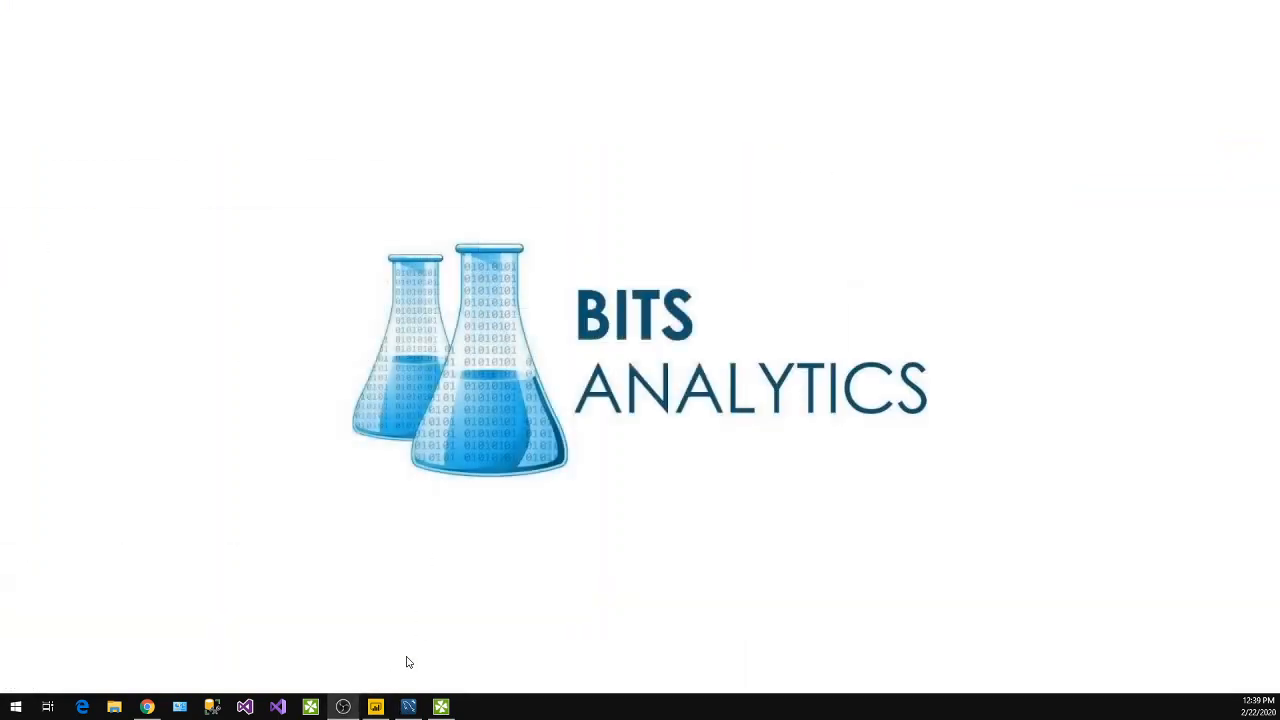
pyautogui.click(375, 707)
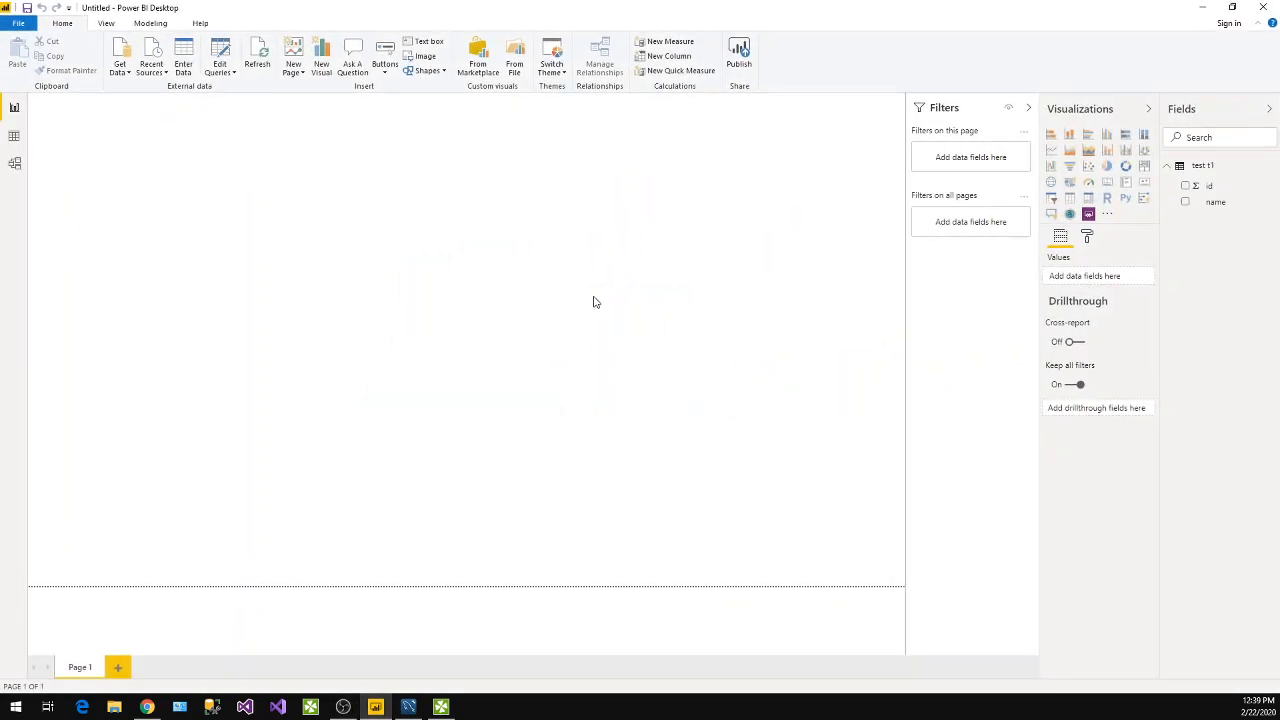
pyautogui.click(1187, 205)
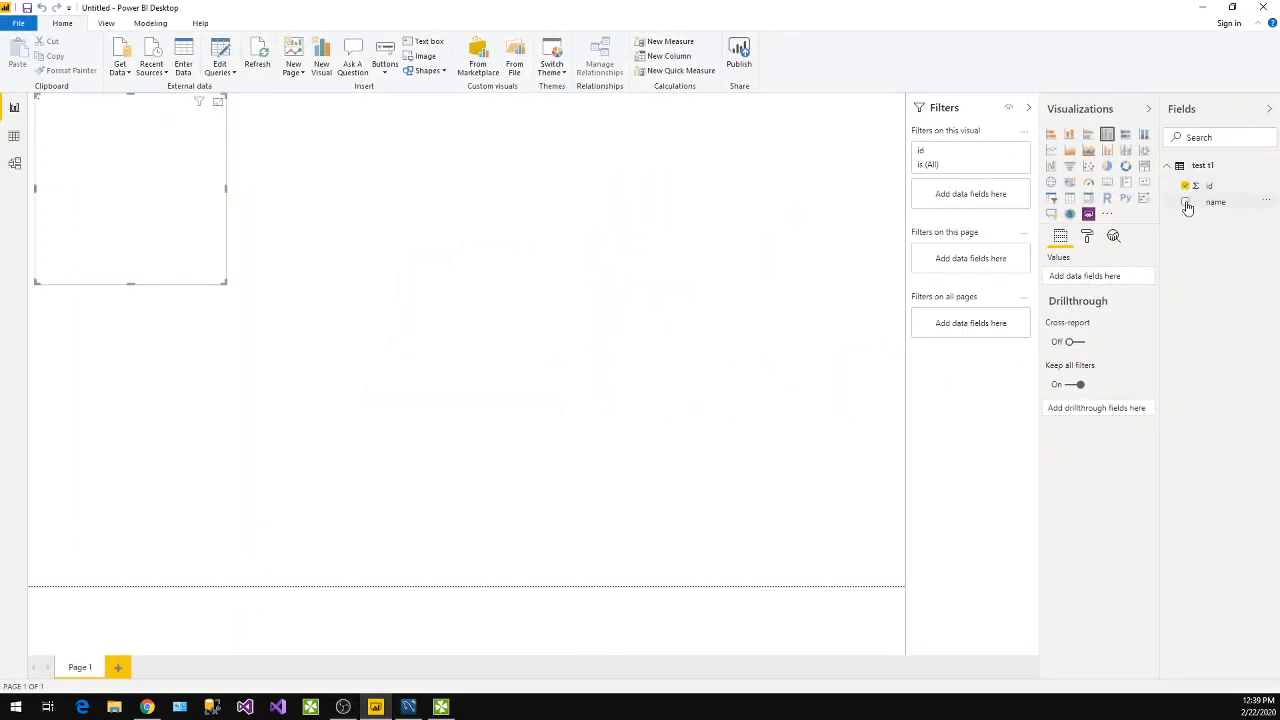
pyautogui.click(1185, 186)
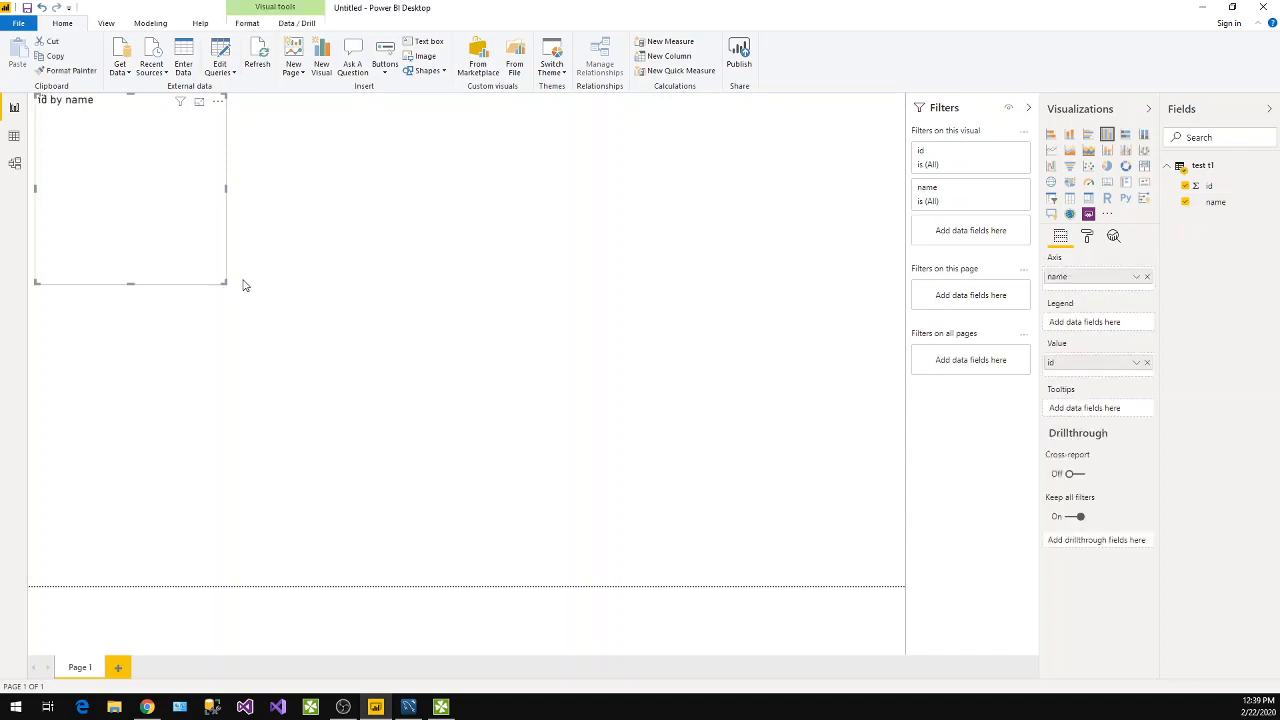
# Enlarge and reposition the id by name column chart nearer the middle of the page, and convert it to a table visual.
pyautogui.moveTo(225, 283); pyautogui.dragTo(506, 358)
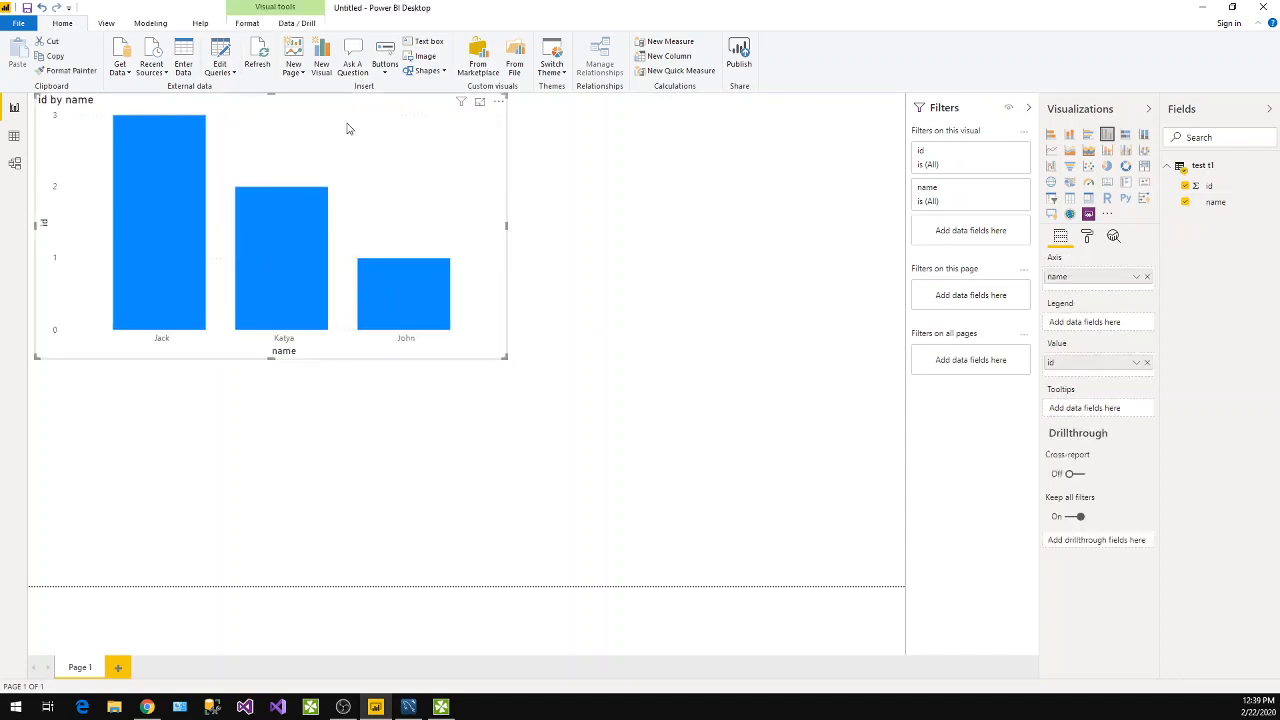
pyautogui.moveTo(348, 128); pyautogui.dragTo(446, 241)
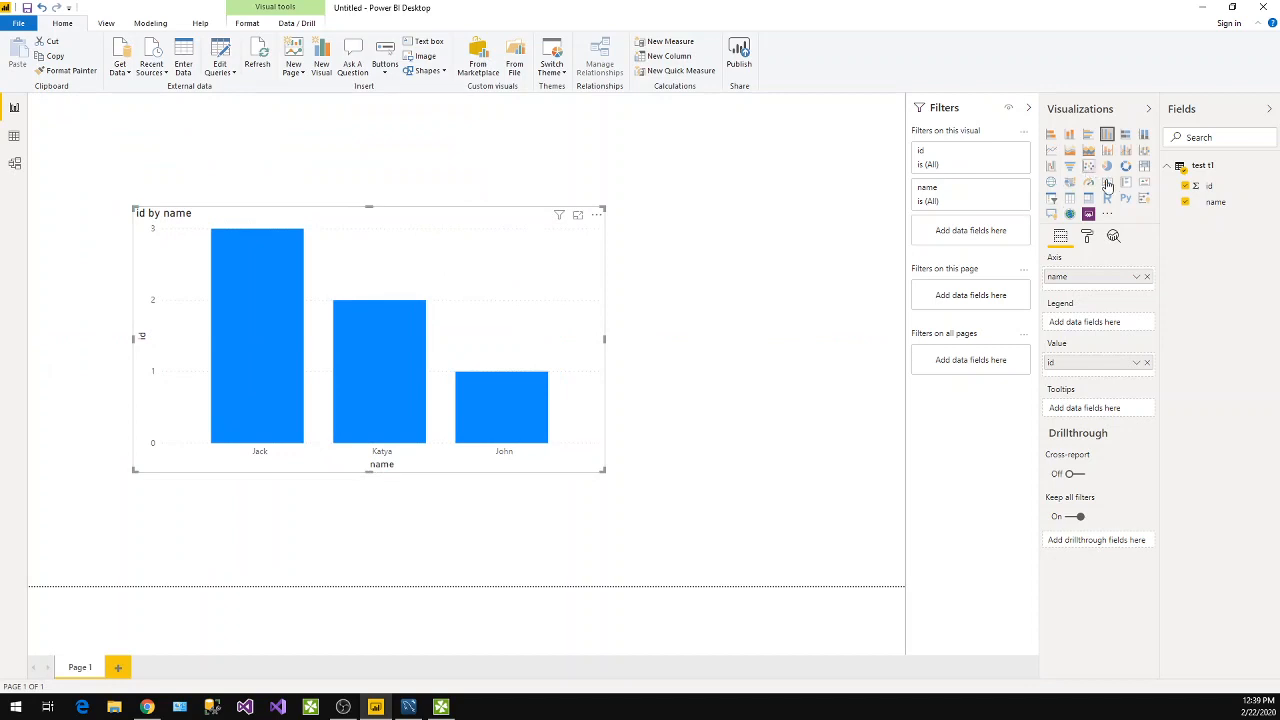
pyautogui.click(1069, 198)
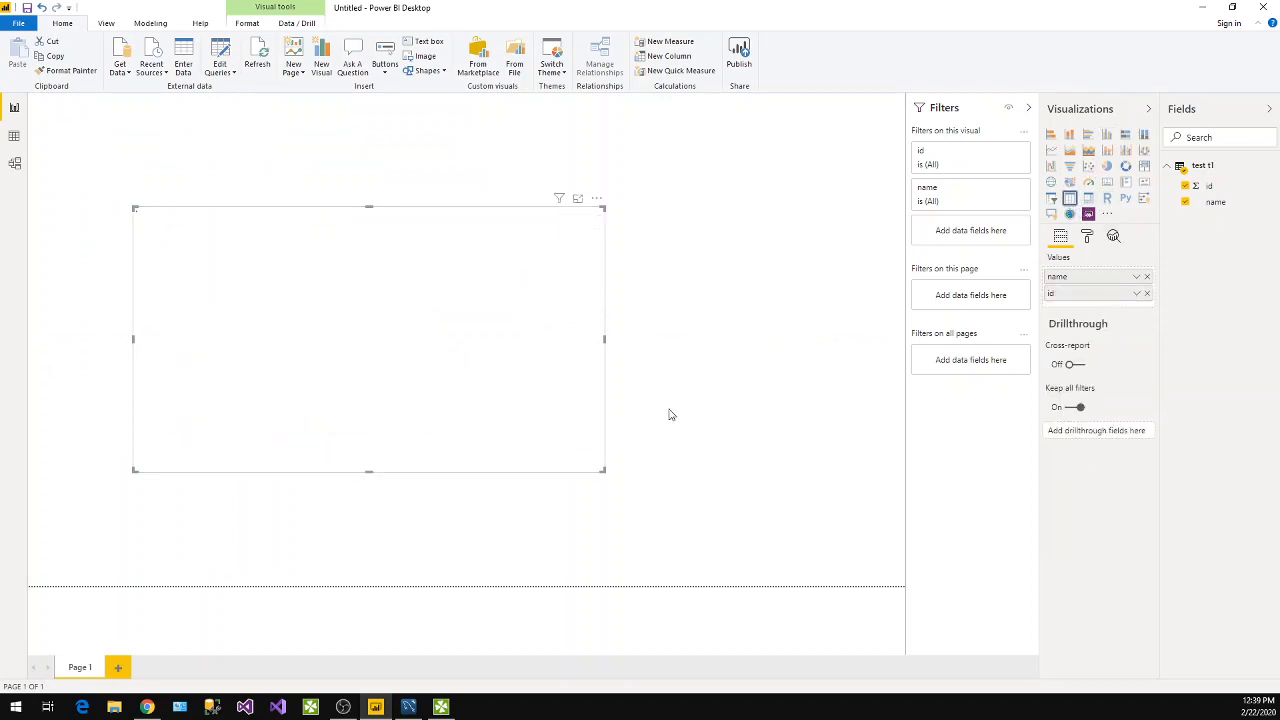